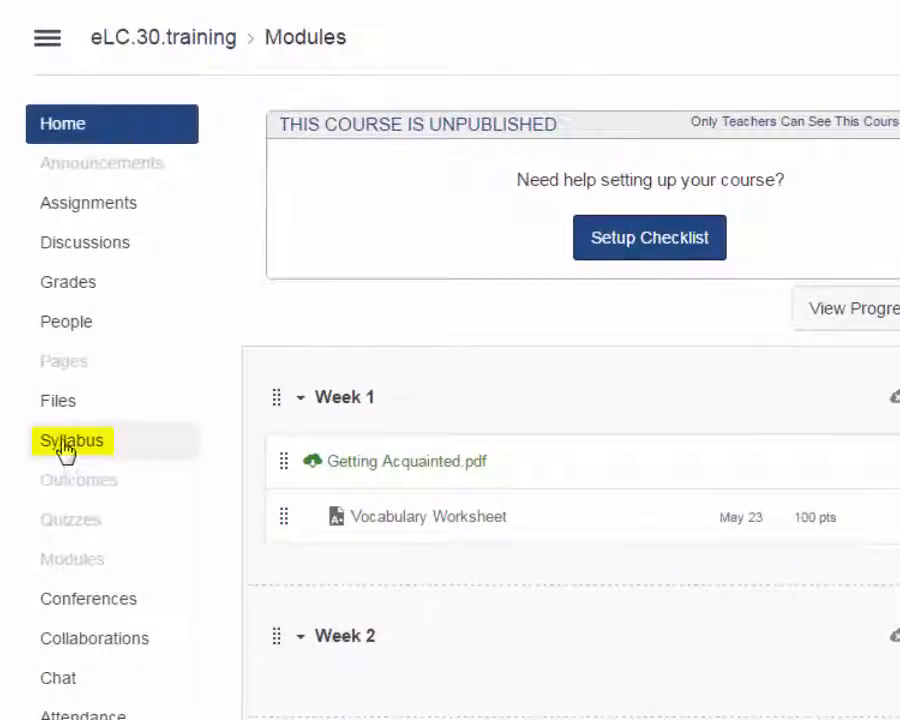
# Open the course's syllabus page and start editing the syllabus description.
pyautogui.click(65, 450)
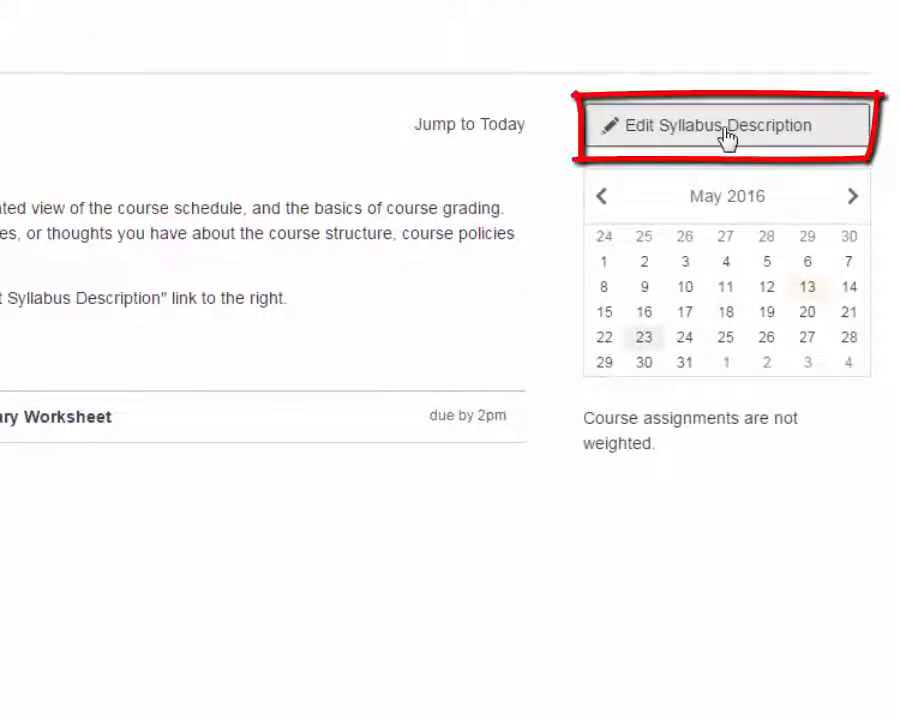
pyautogui.click(726, 138)
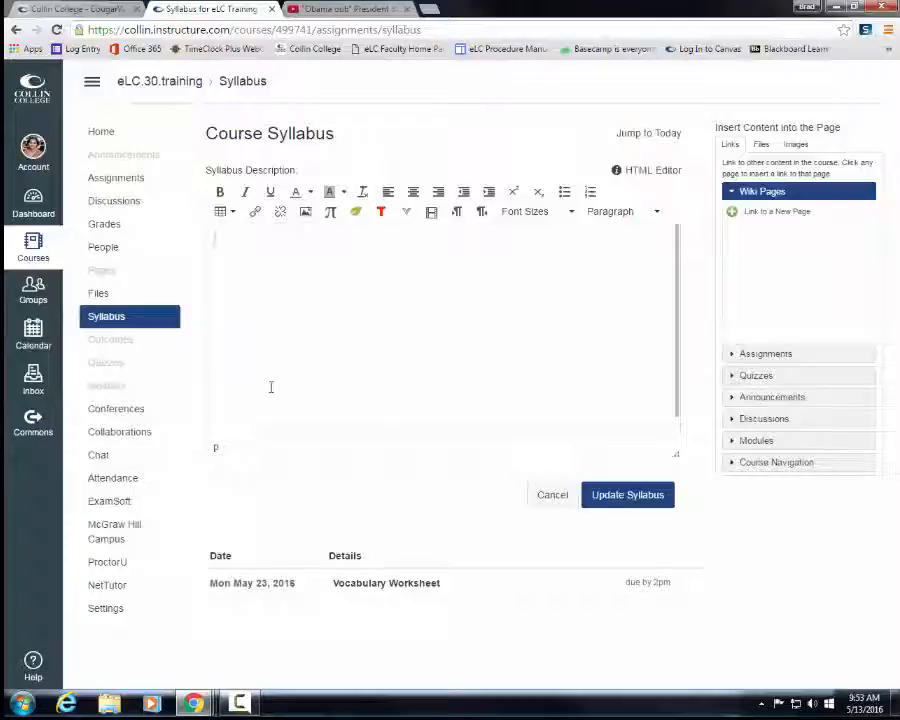
# In File Explorer, open the Word document POFT-2203 Schedule Fall2016 from Course Content_BBtoCanvas, Week 1, _Current Syllabus and Schedule on the H: drive.
pyautogui.click(109, 703)
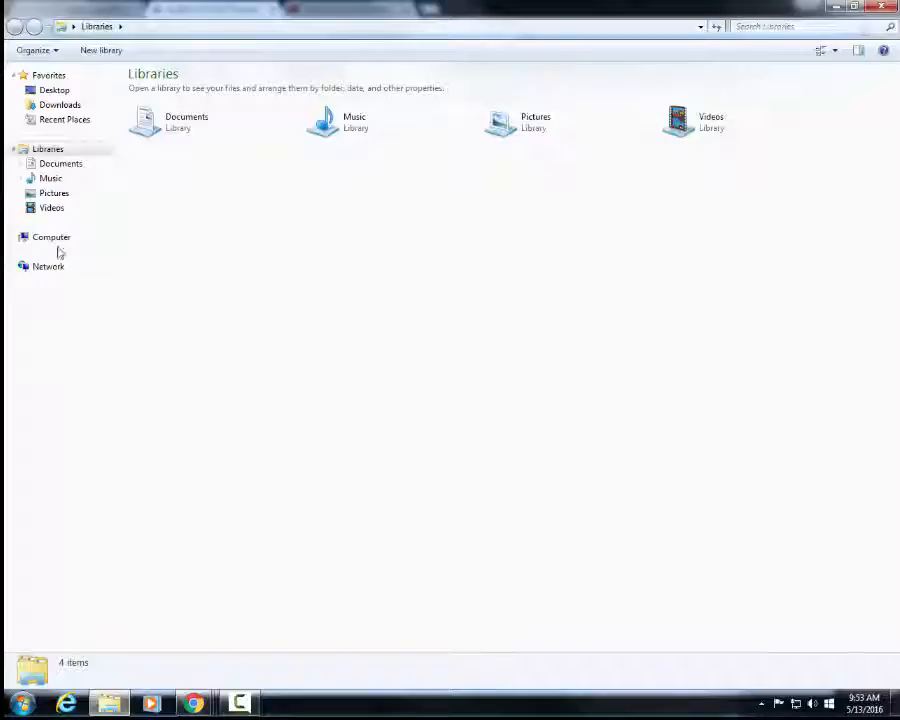
pyautogui.click(50, 238)
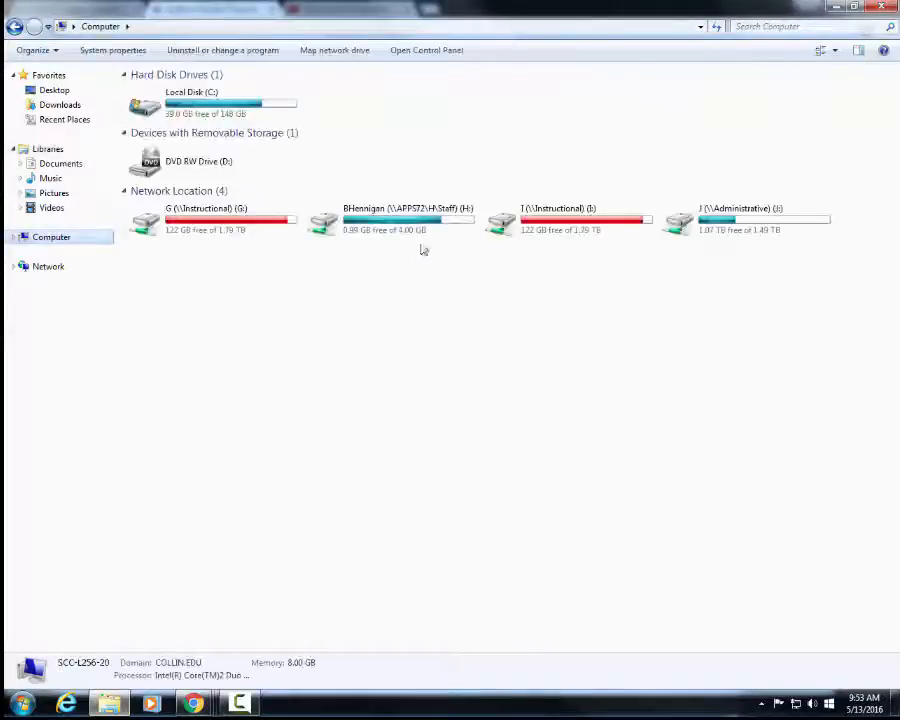
pyautogui.doubleClick(404, 225)
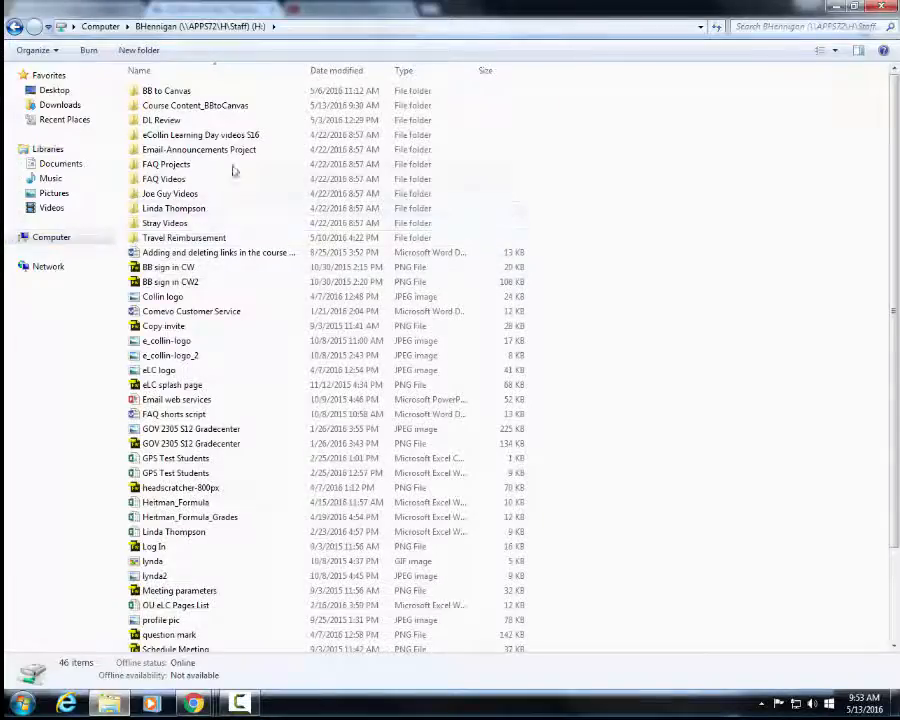
pyautogui.doubleClick(212, 106)
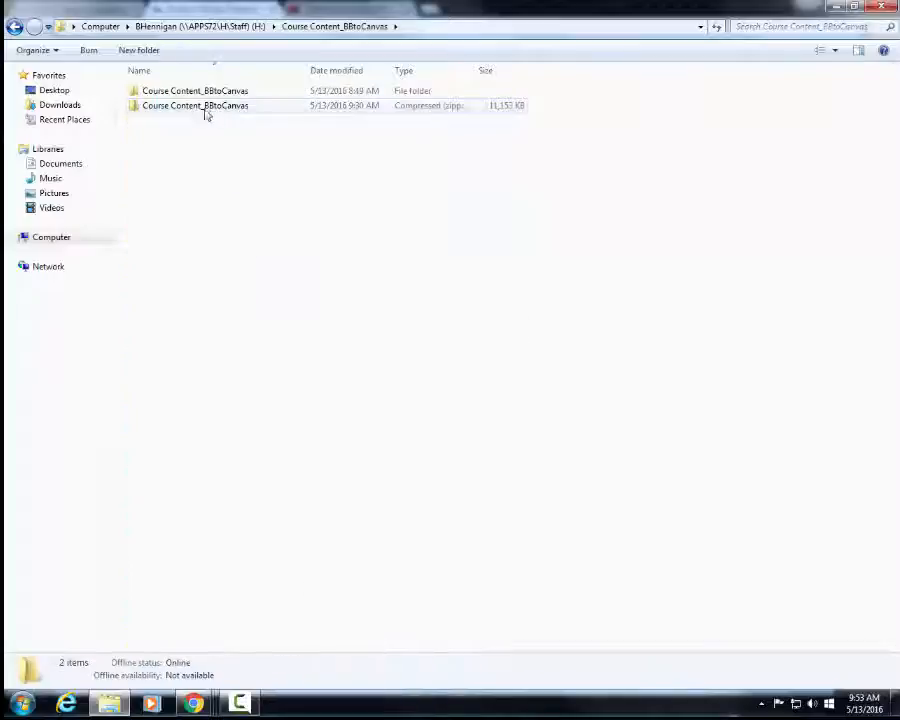
pyautogui.doubleClick(195, 92)
pyautogui.doubleClick(178, 105)
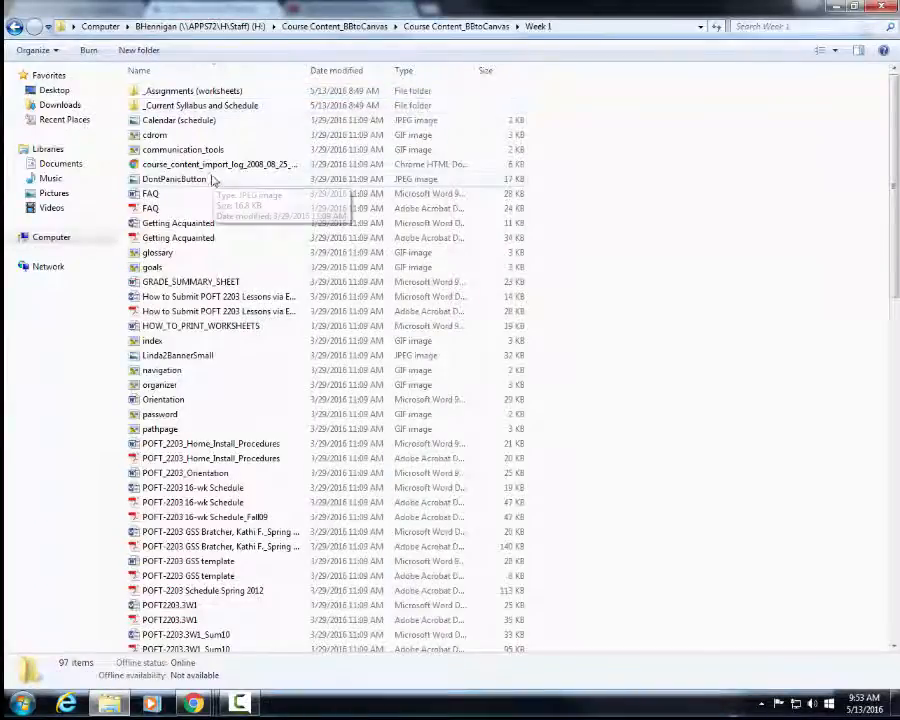
pyautogui.doubleClick(196, 107)
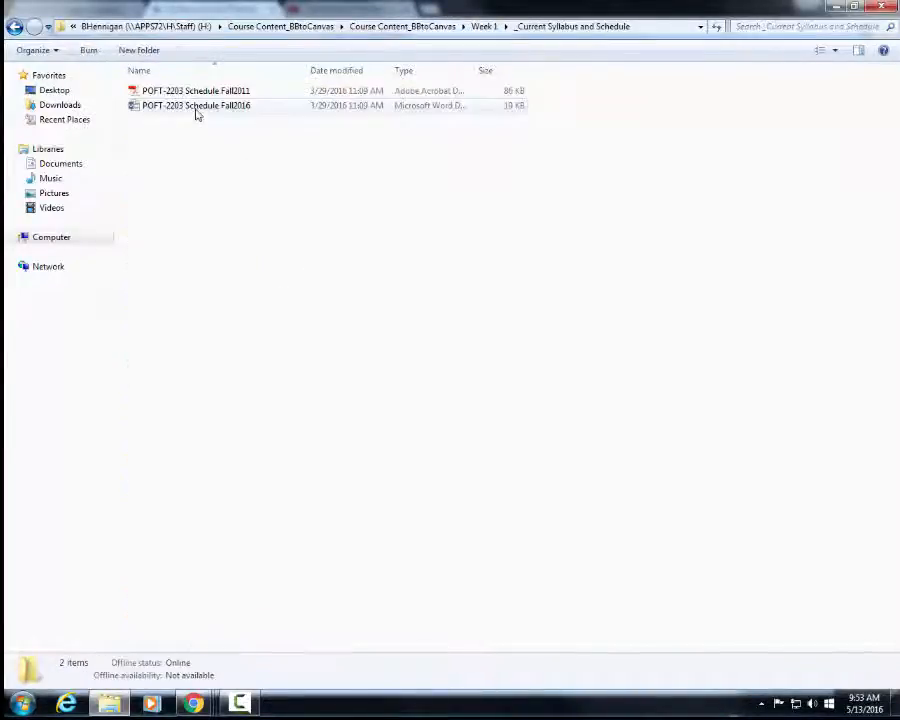
pyautogui.click(203, 111)
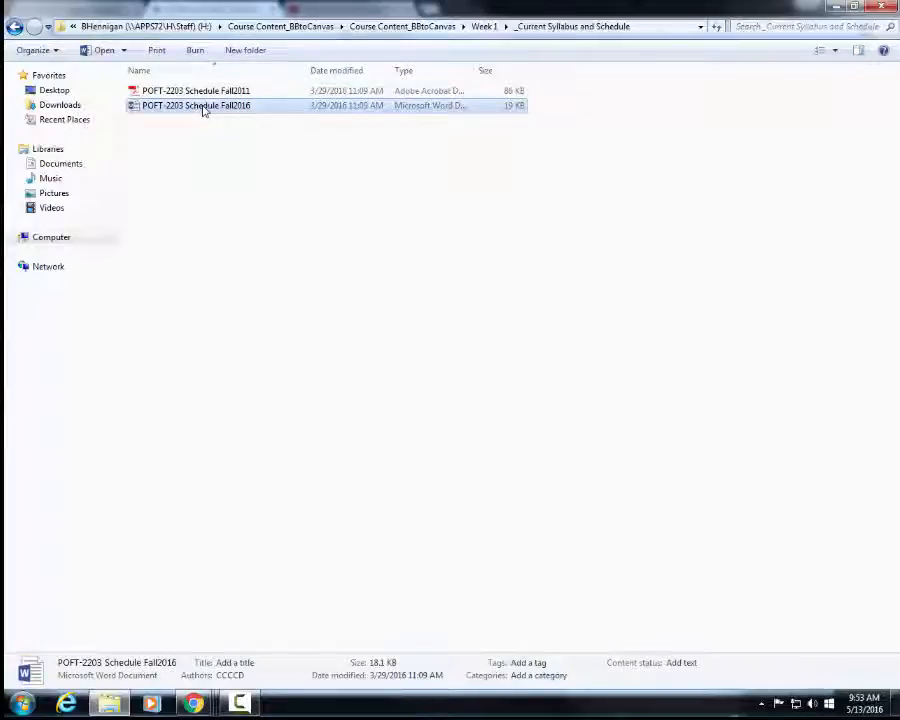
pyautogui.doubleClick(203, 111)
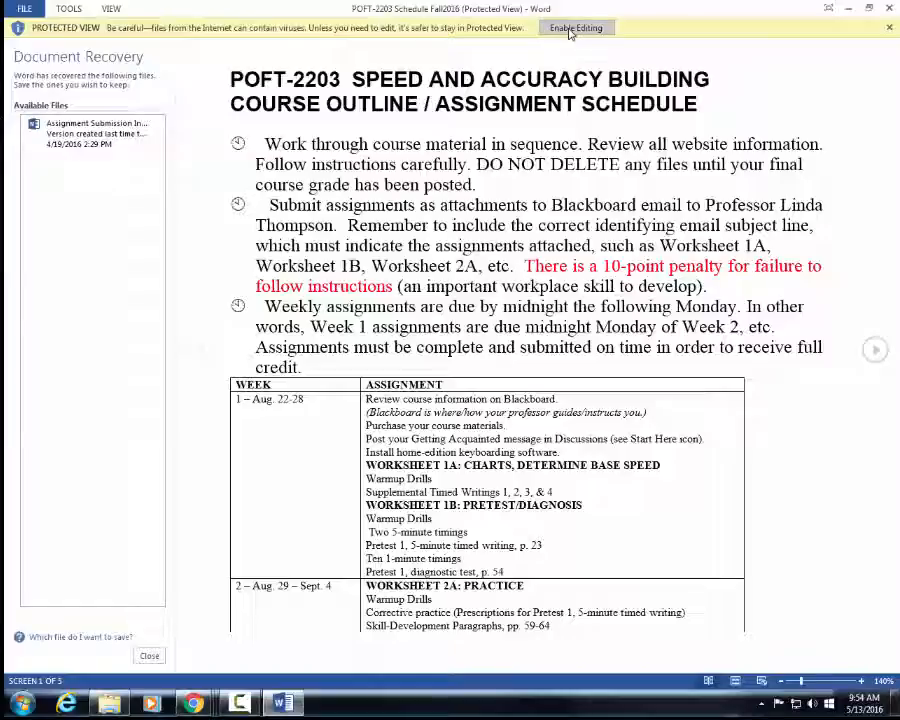
# Enable editing of the schedule document and copy its entire contents.
pyautogui.click(571, 29)
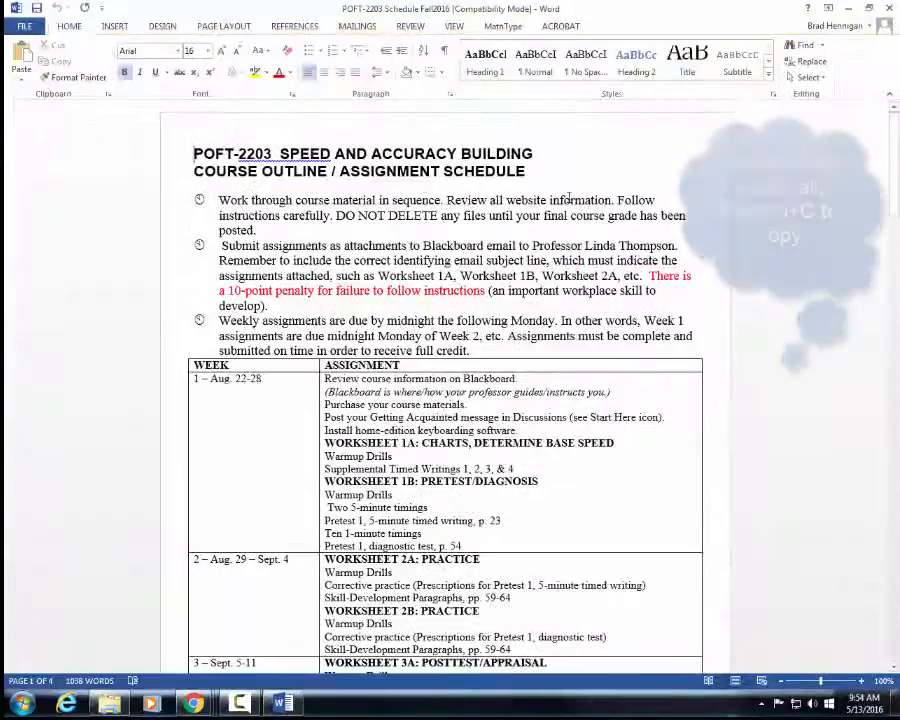
pyautogui.hotkey('ctrl', 'a')
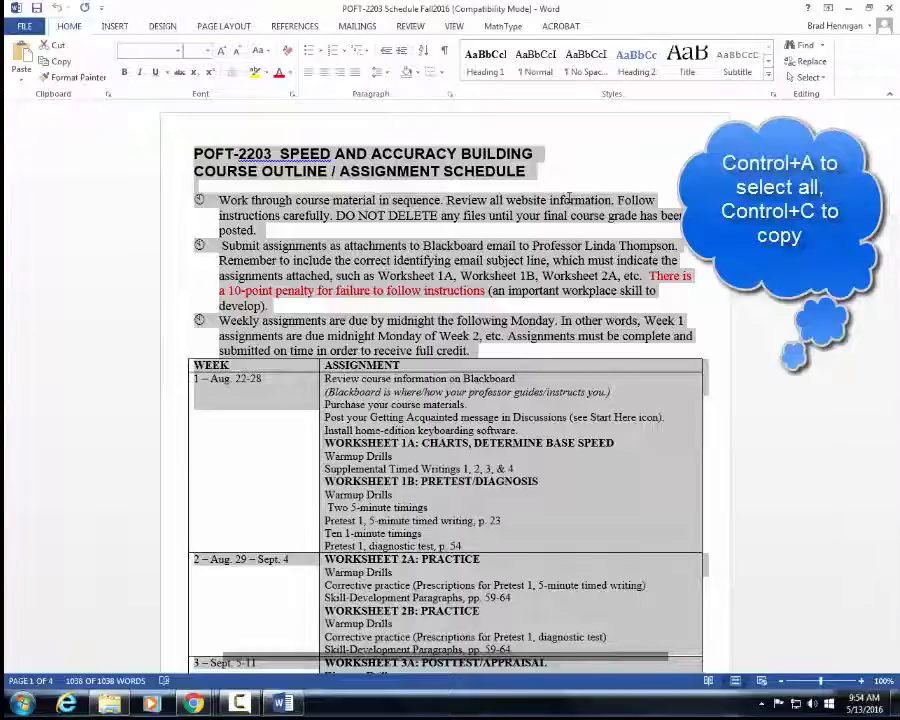
# Switch to the Canvas syllabus page in Chrome, paste the copied schedule into the description and save the syllabus.
pyautogui.click(203, 706)
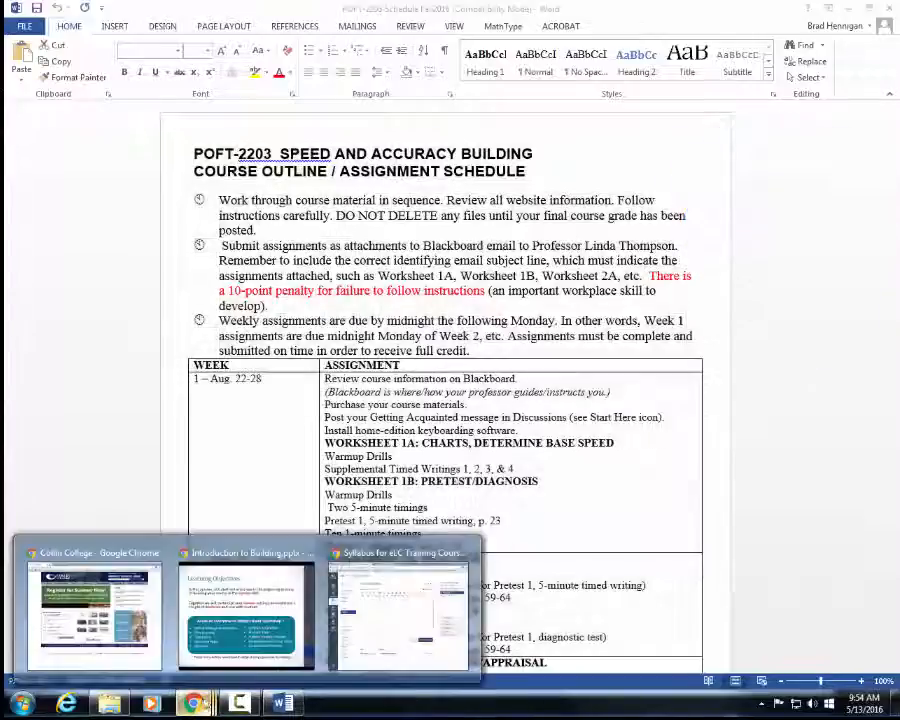
pyautogui.click(373, 607)
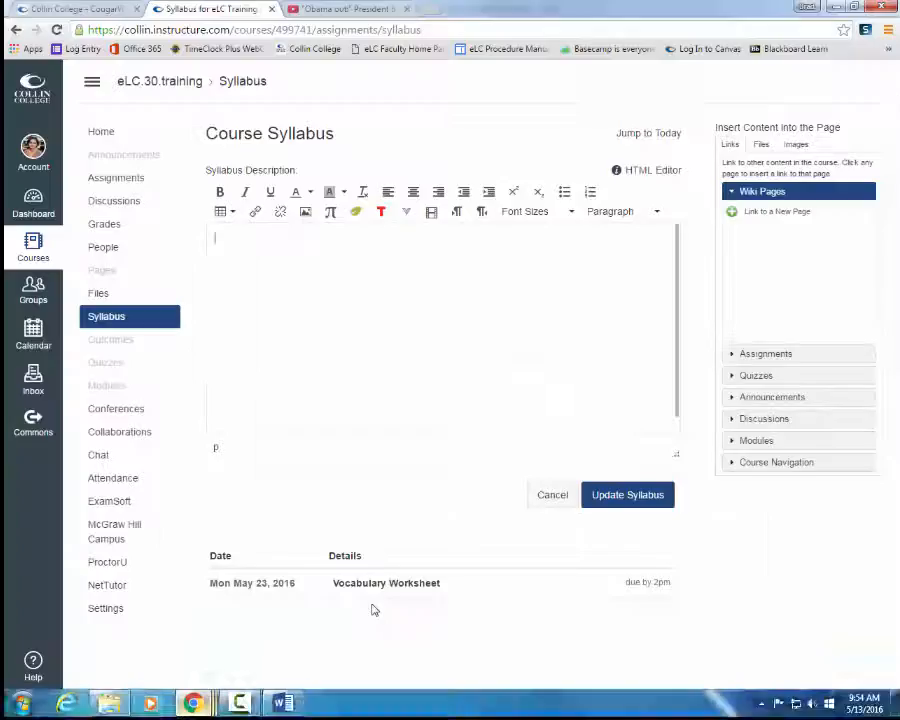
pyautogui.hotkey('ctrl', 'v')
pyautogui.rightClick(240, 238)
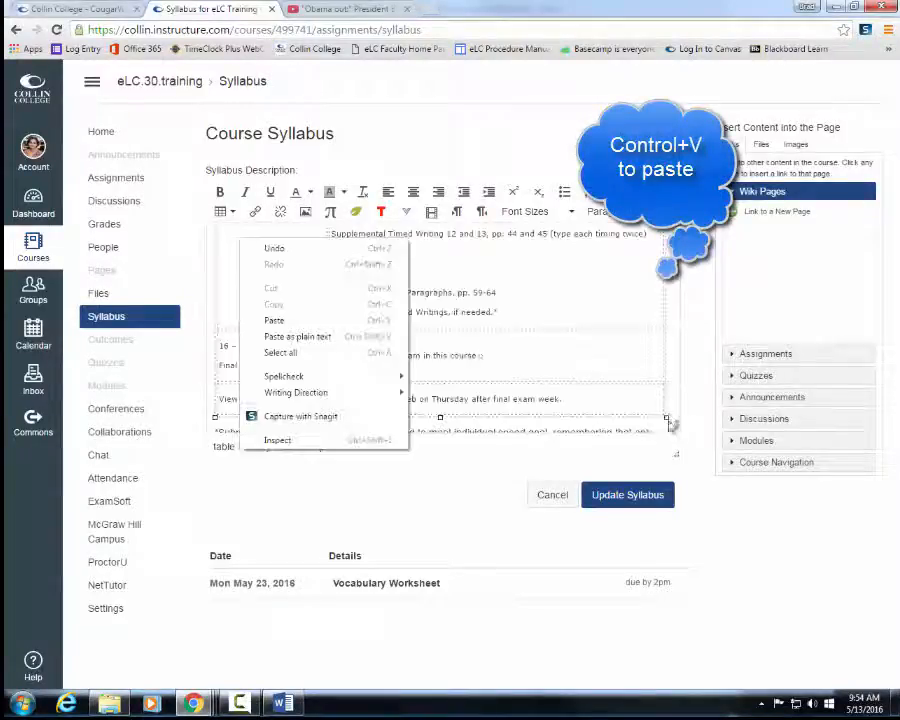
pyautogui.click(690, 328)
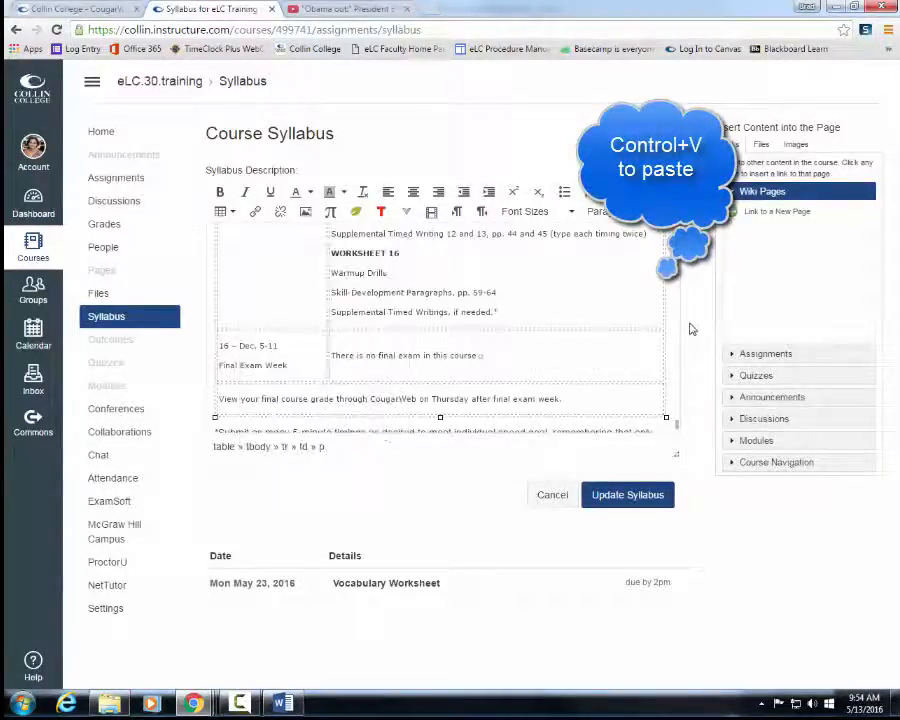
pyautogui.click(628, 496)
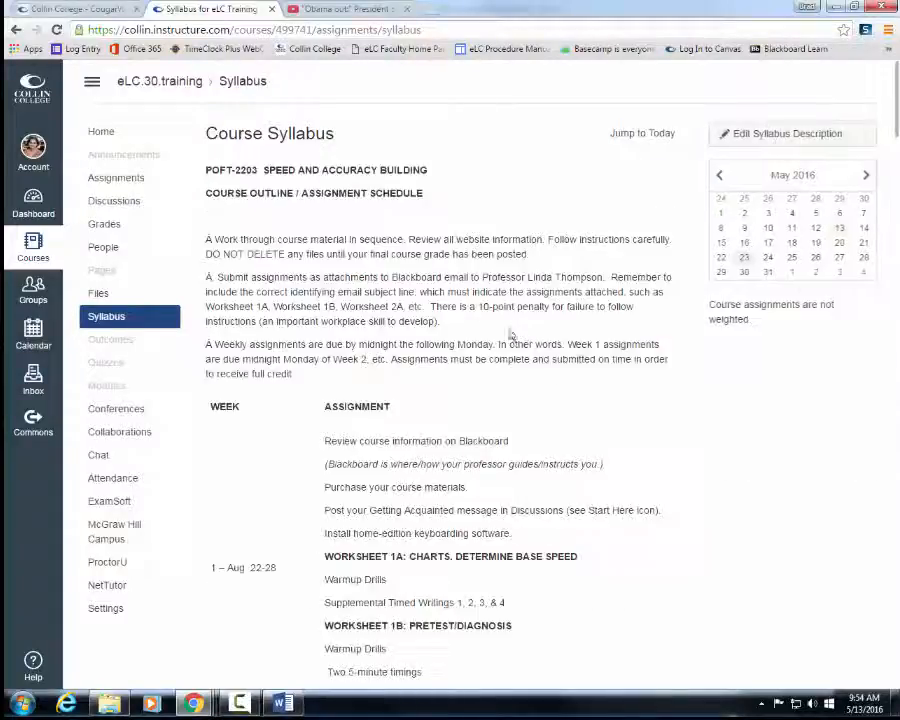
pyautogui.scroll(-15, 510, 335)
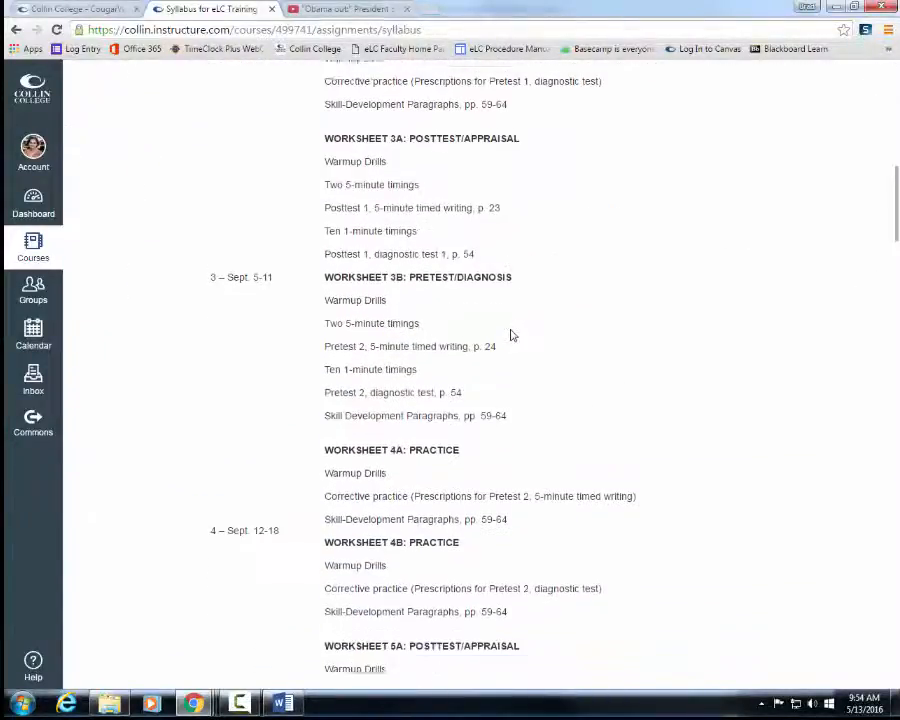
pyautogui.scroll(-20, 510, 335)
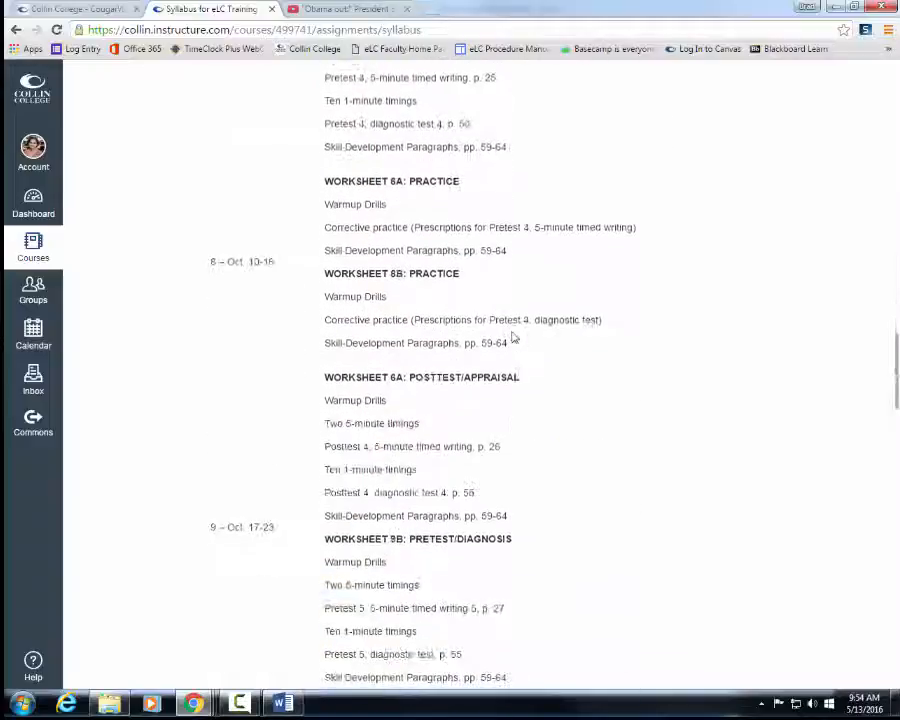
pyautogui.scroll(-8, 513, 338)
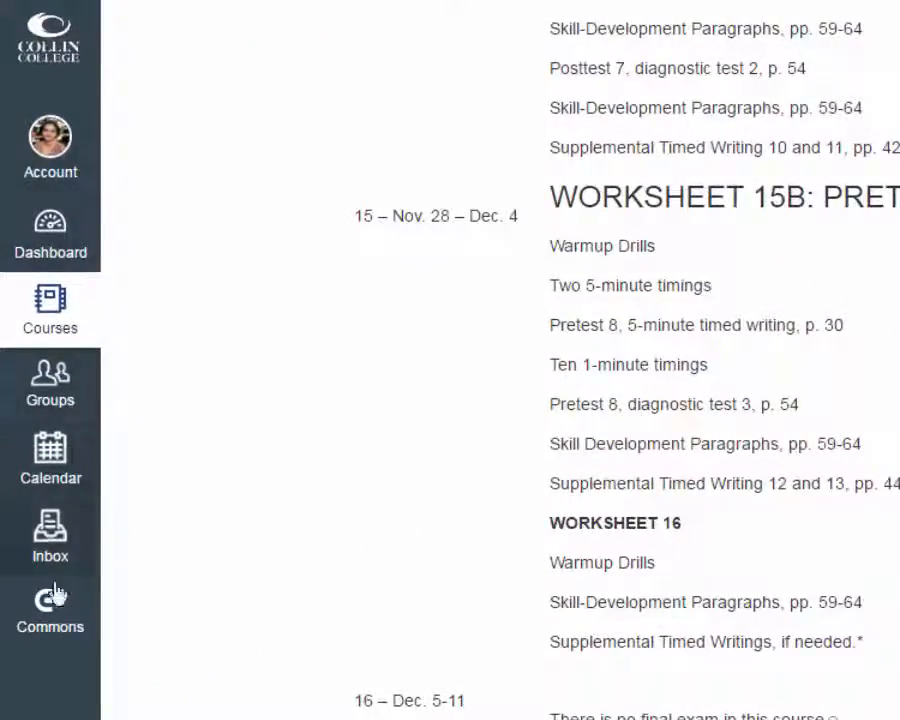
# Open the calendar and view the colour choices for the CDEC 1319 Fall 2016 course, without applying one.
pyautogui.click(50, 455)
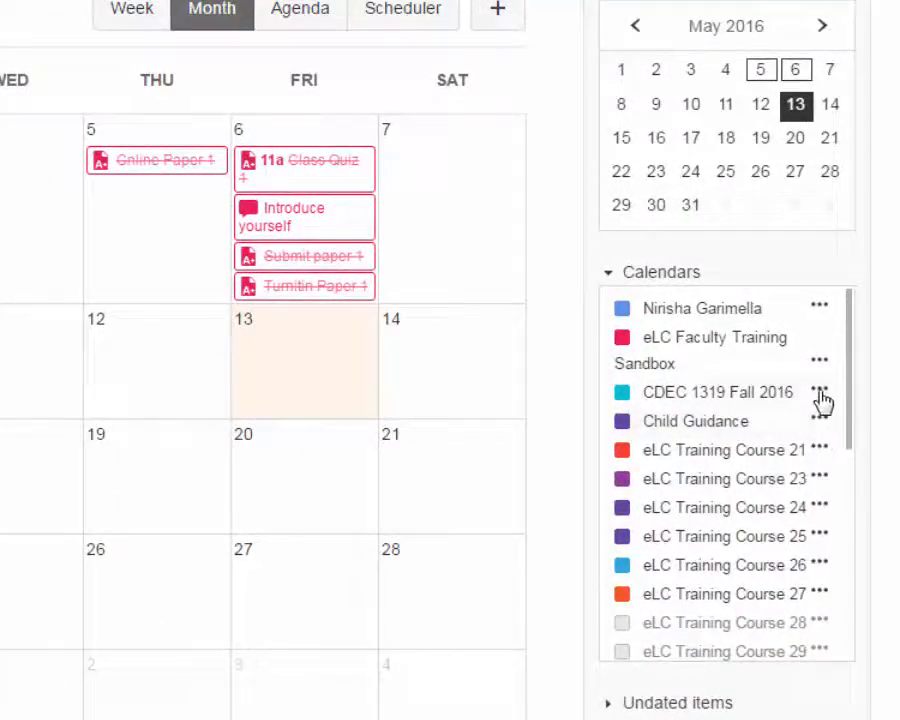
pyautogui.click(821, 394)
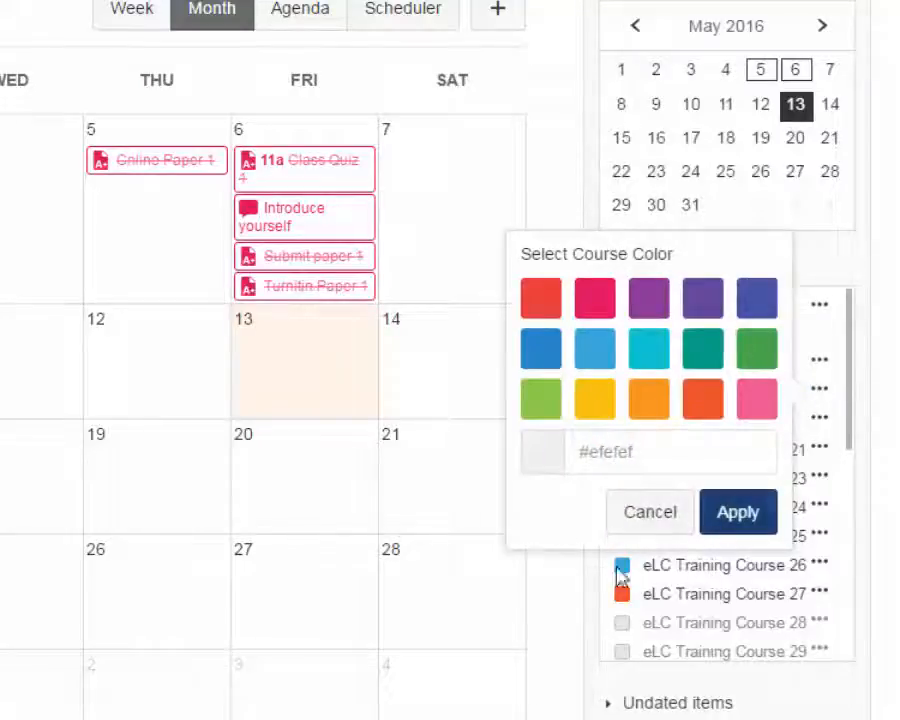
pyautogui.click(479, 478)
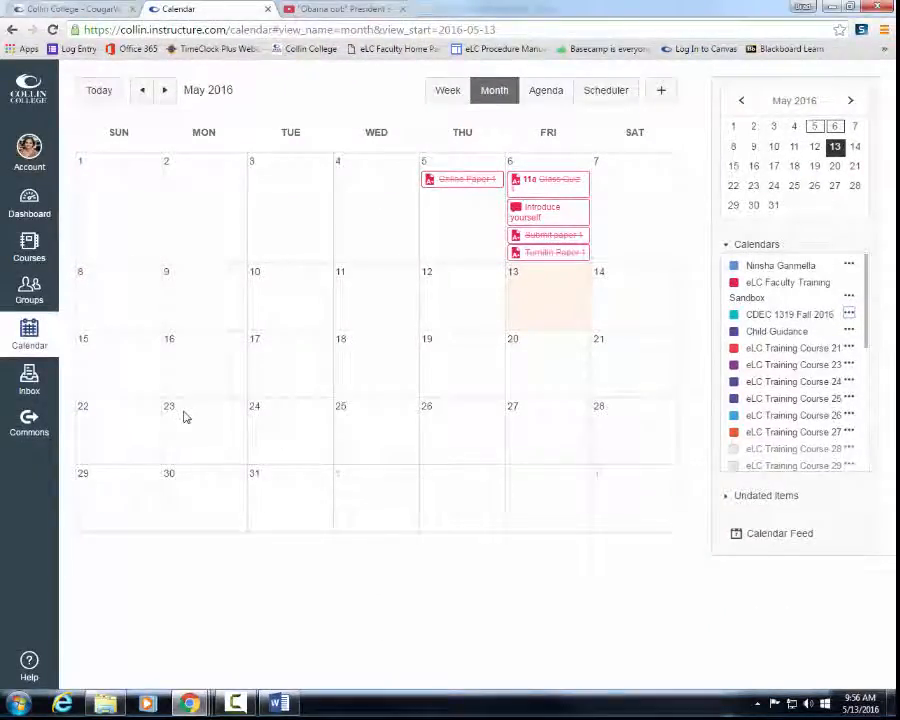
# Open eLC Training Course 30 and publish the Vocabulary Worksheet assignment in the Week 1 module.
pyautogui.click(29, 245)
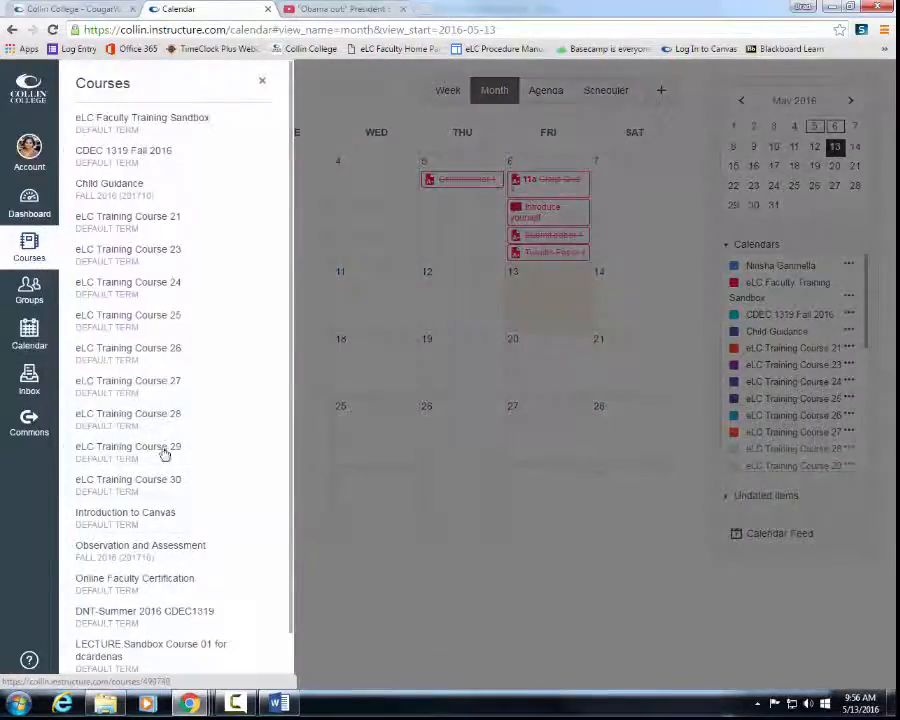
pyautogui.click(158, 484)
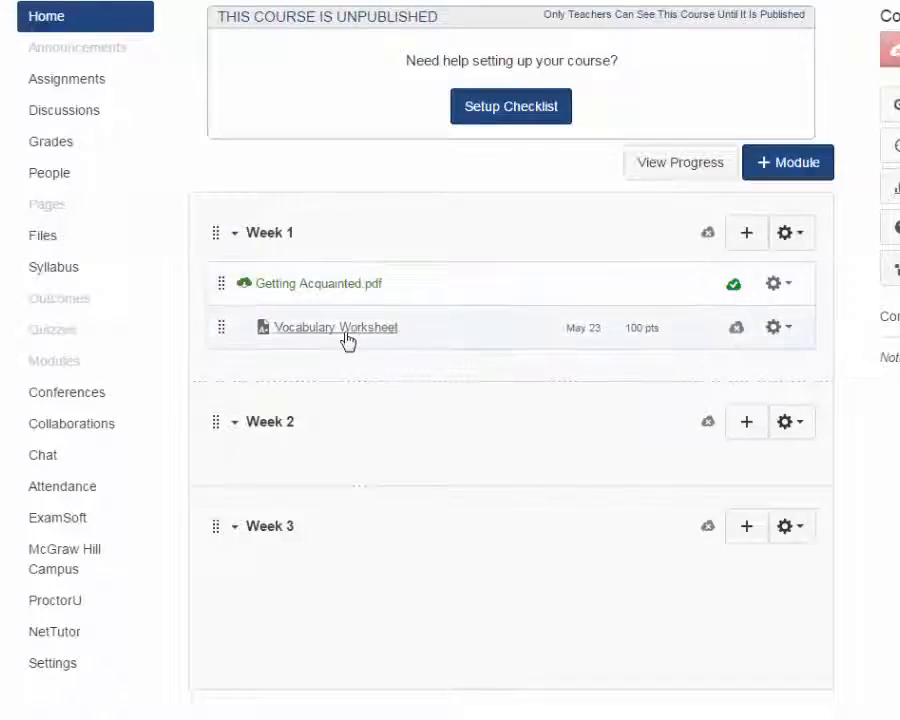
pyautogui.click(736, 330)
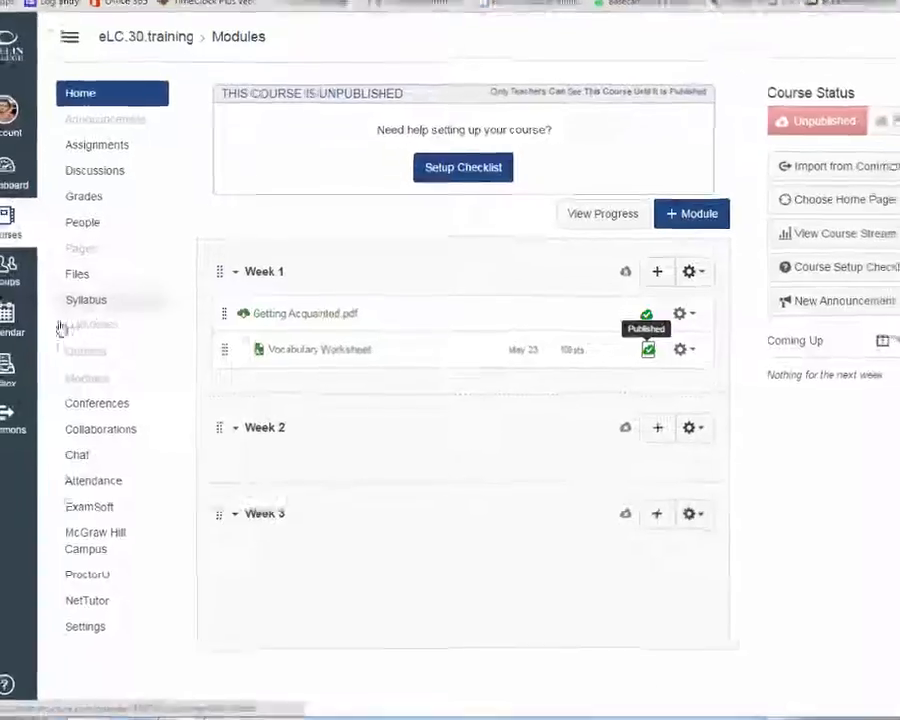
# Show eLC Training Course 30 on the May 2016 calendar and move its Vocabulary Worksheet assignment to Wednesday, May 25.
pyautogui.click(3, 321)
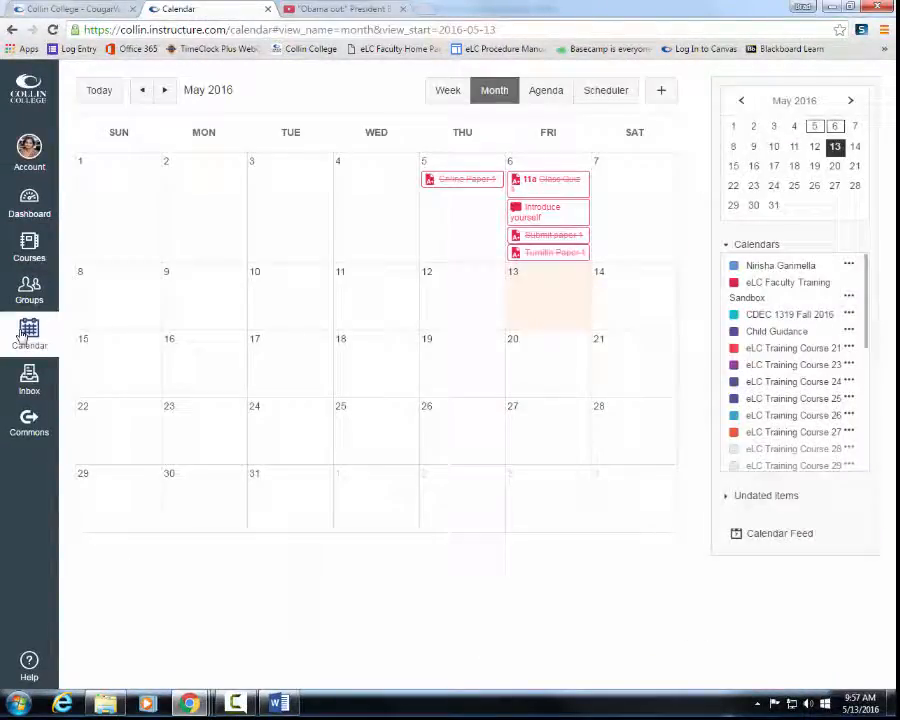
pyautogui.scroll(-2, 862, 372)
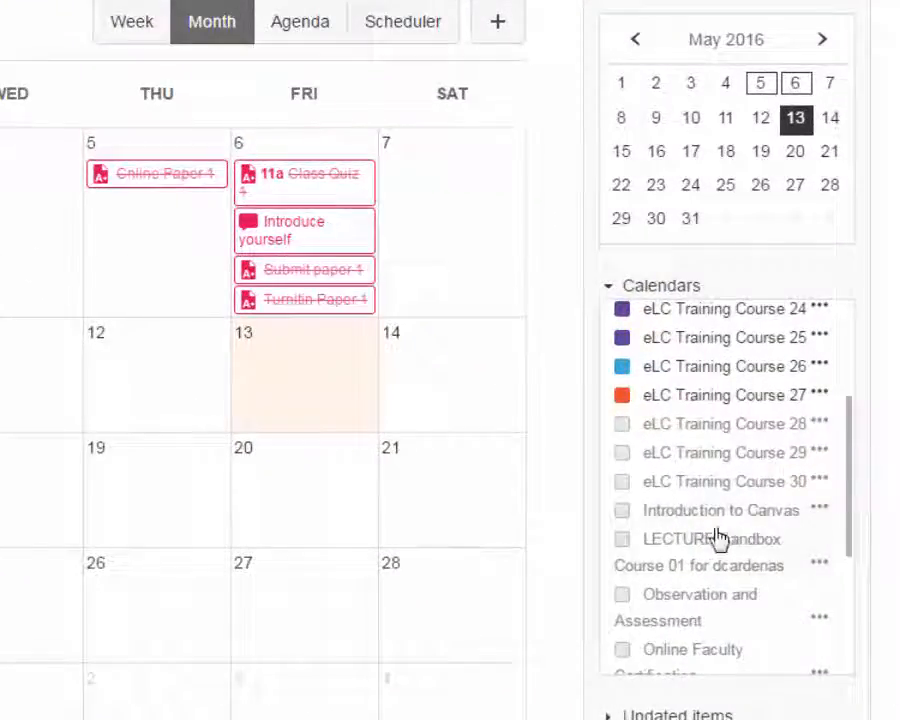
pyautogui.click(622, 484)
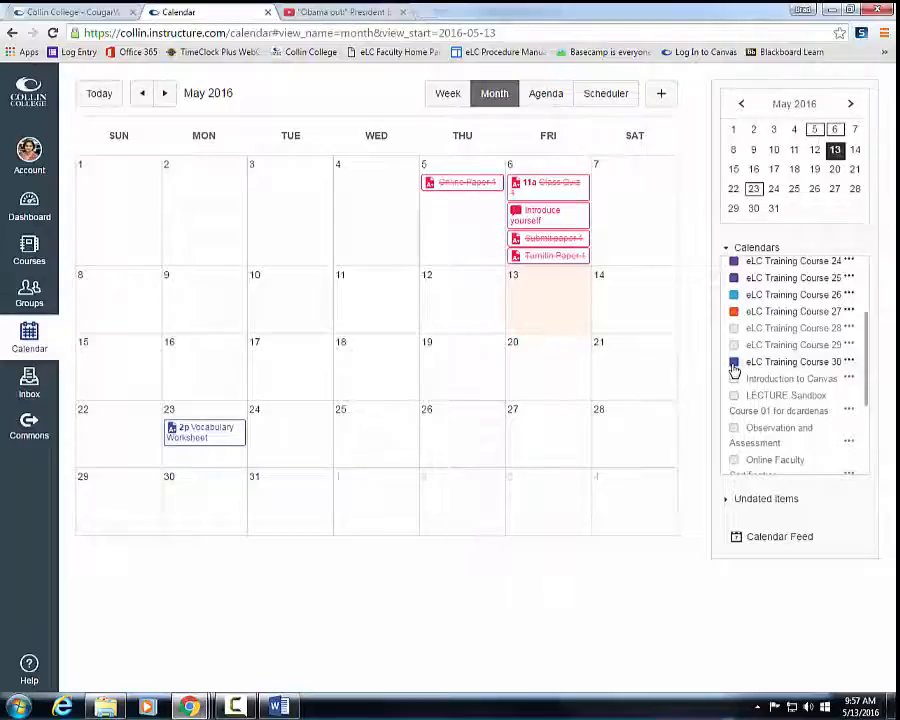
pyautogui.moveTo(864, 356); pyautogui.dragTo(856, 300)
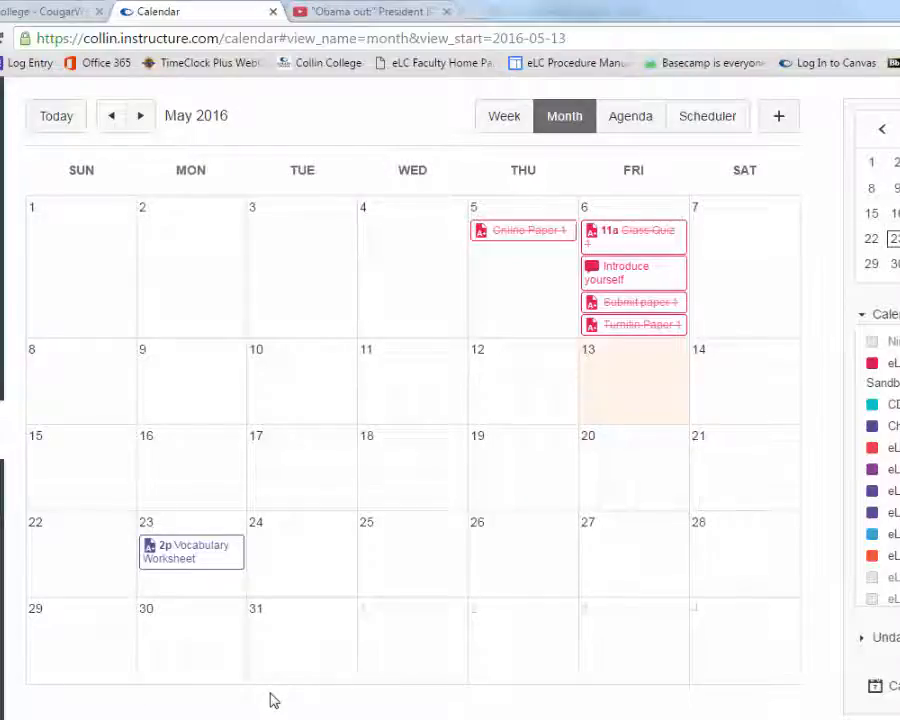
pyautogui.moveTo(174, 572); pyautogui.dragTo(394, 557)
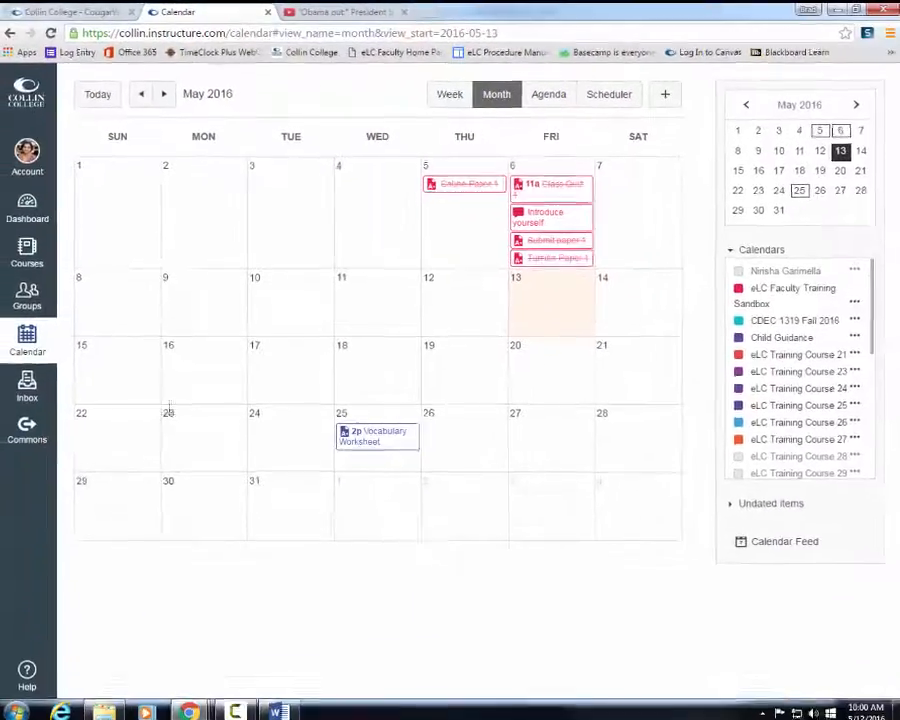
# Reopen the eLC Training Course 30 syllabus and check the Vocabulary Worksheet's date in the schedule below the description.
pyautogui.click(29, 254)
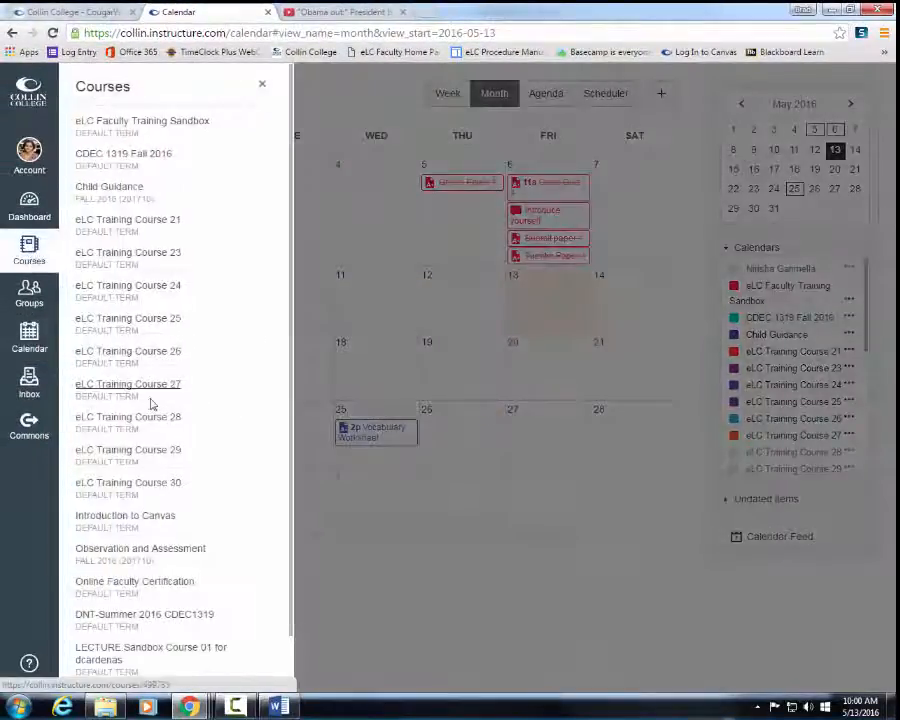
pyautogui.click(155, 487)
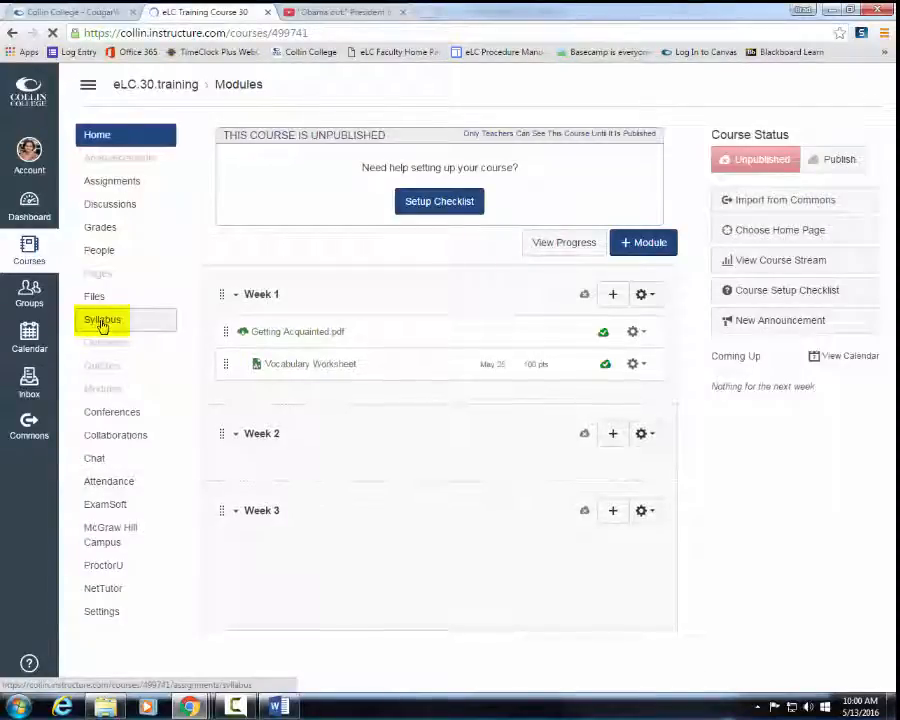
pyautogui.click(101, 325)
pyautogui.scroll(-10, 508, 421)
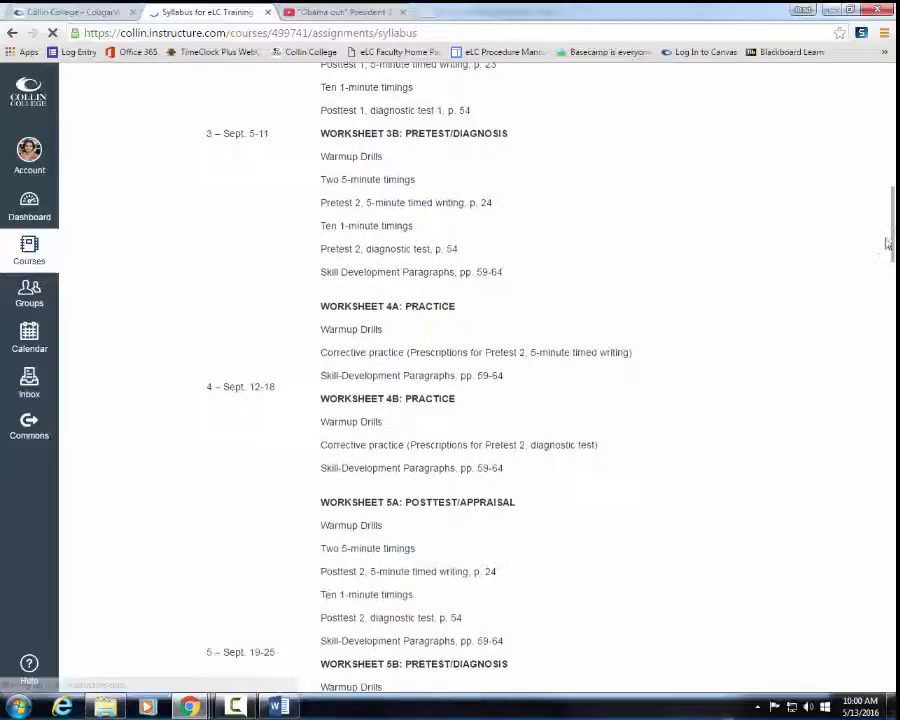
pyautogui.moveTo(891, 243); pyautogui.dragTo(892, 674)
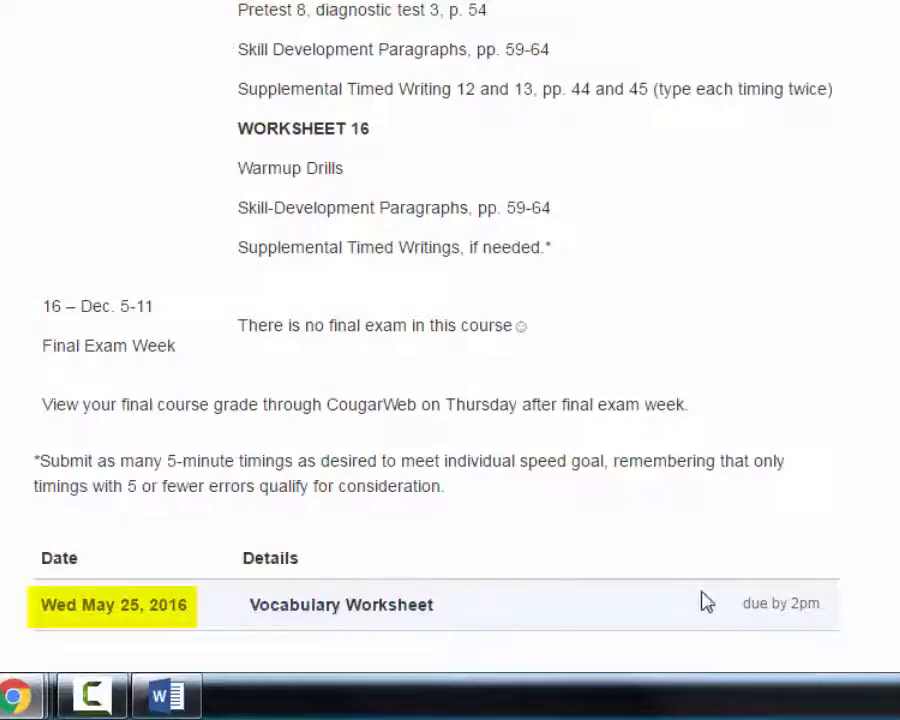
# Check the Vocabulary Worksheet's due time in the syllabus schedule, then return to the beginning of the syllabus.
pyautogui.moveTo(808, 601)
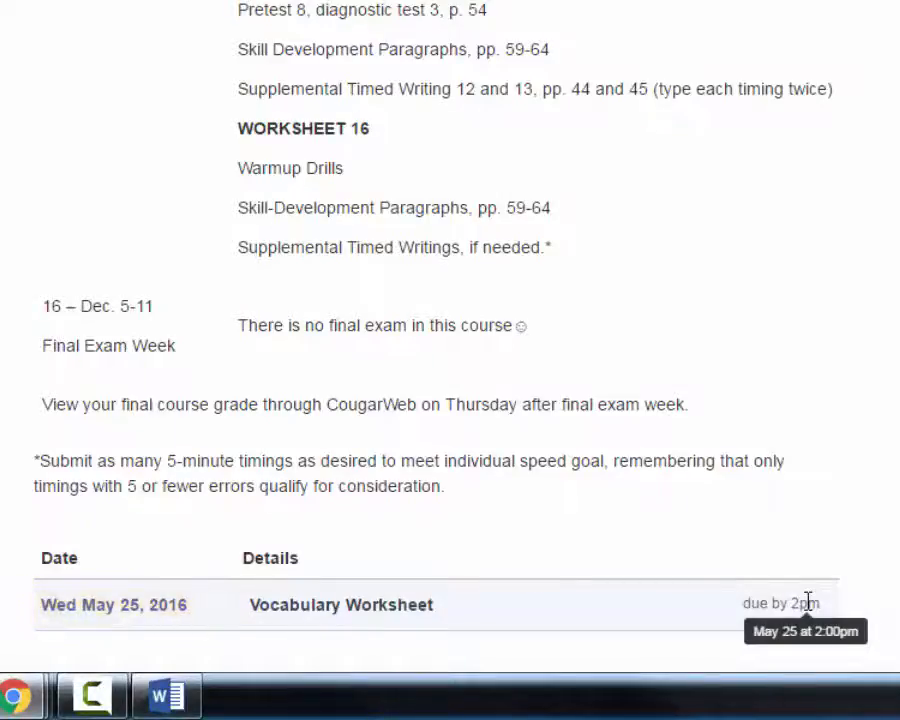
pyautogui.scroll(20, 445, 177)
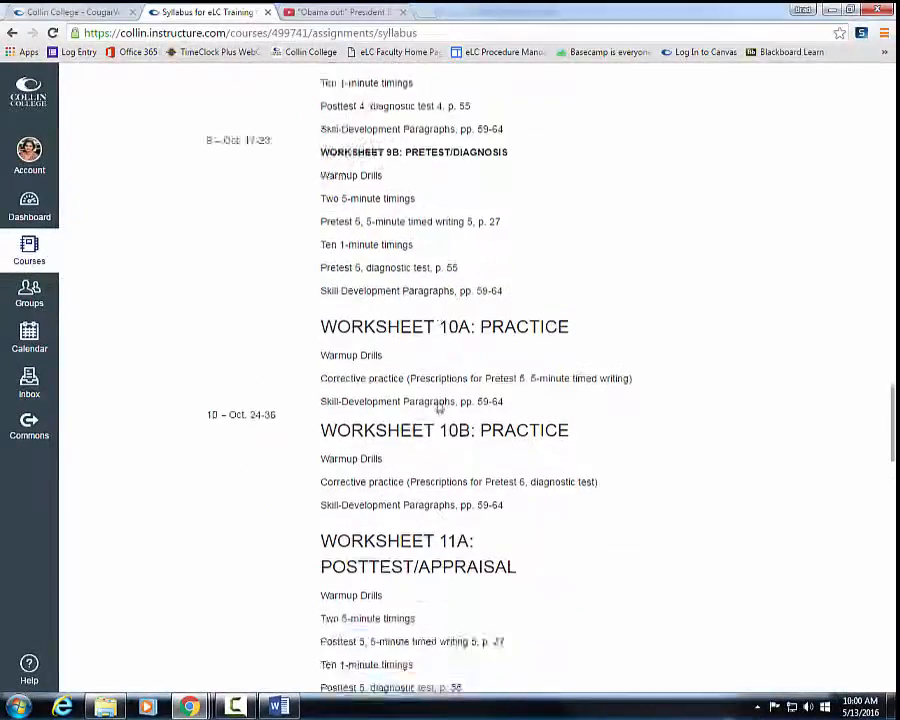
pyautogui.scroll(18, 438, 408)
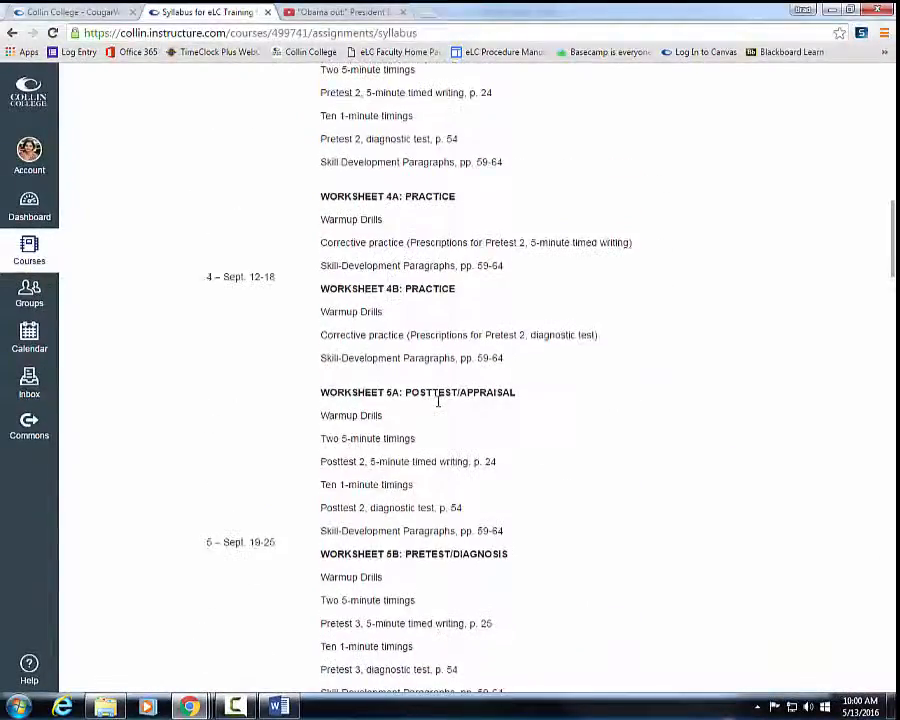
pyautogui.scroll(12, 742, 258)
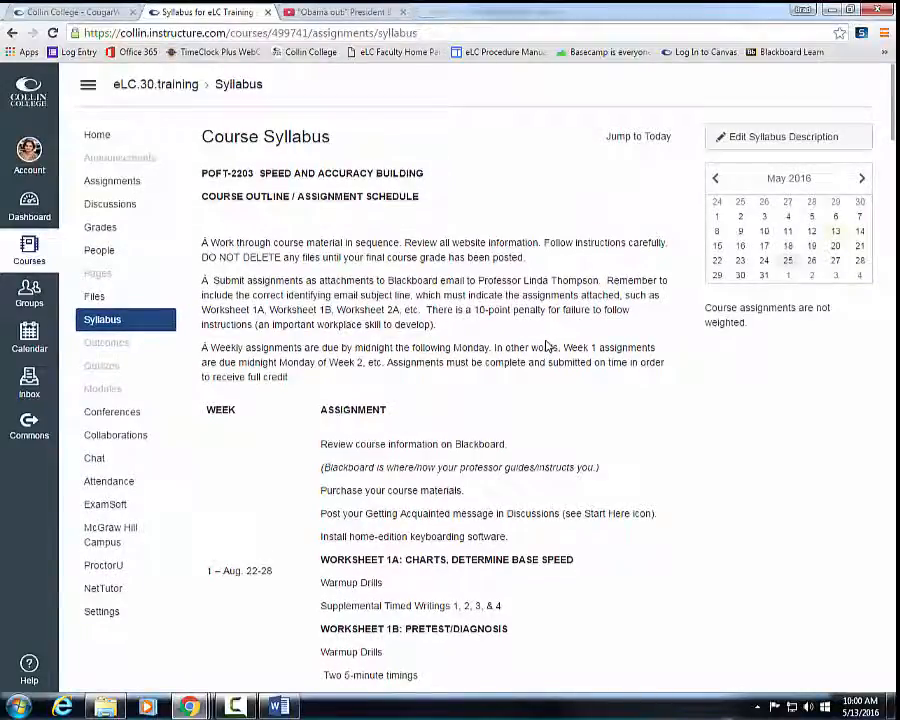
# Go to the course home page and view the course in Student View from the course settings.
pyautogui.click(97, 137)
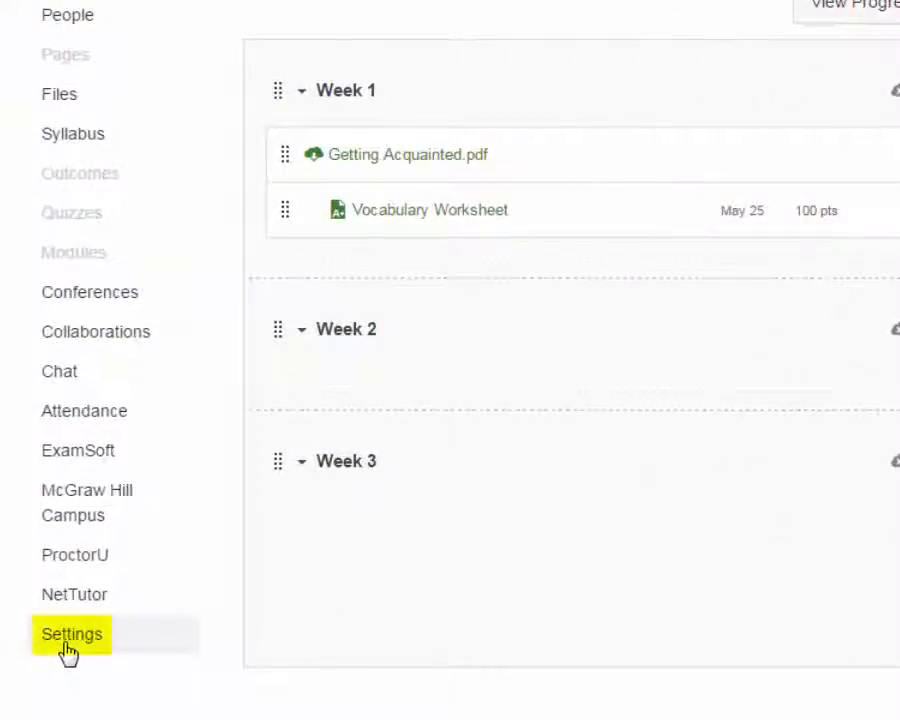
pyautogui.click(66, 645)
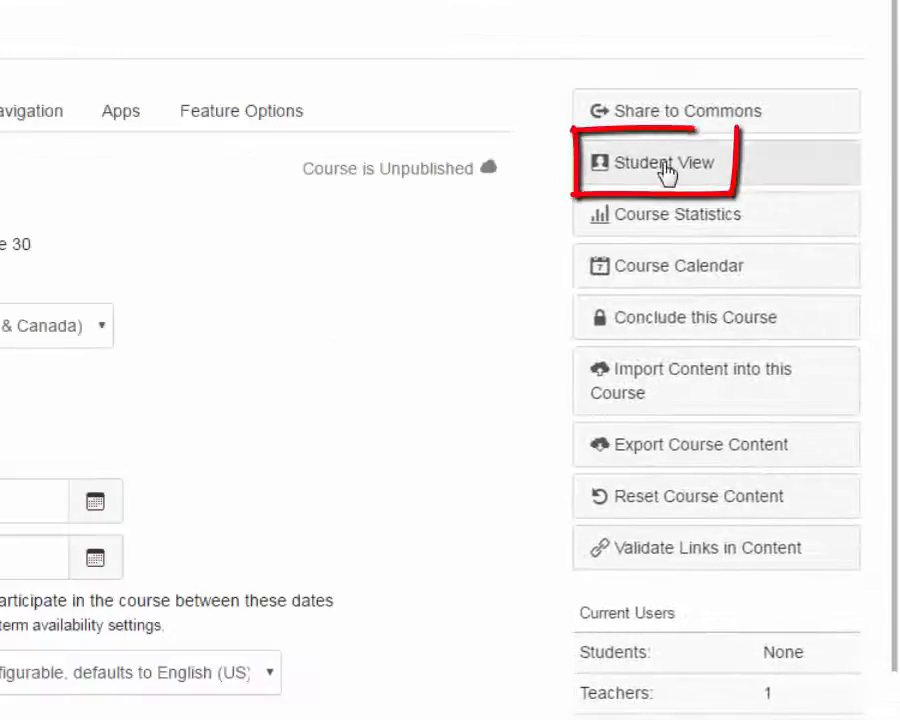
pyautogui.click(667, 168)
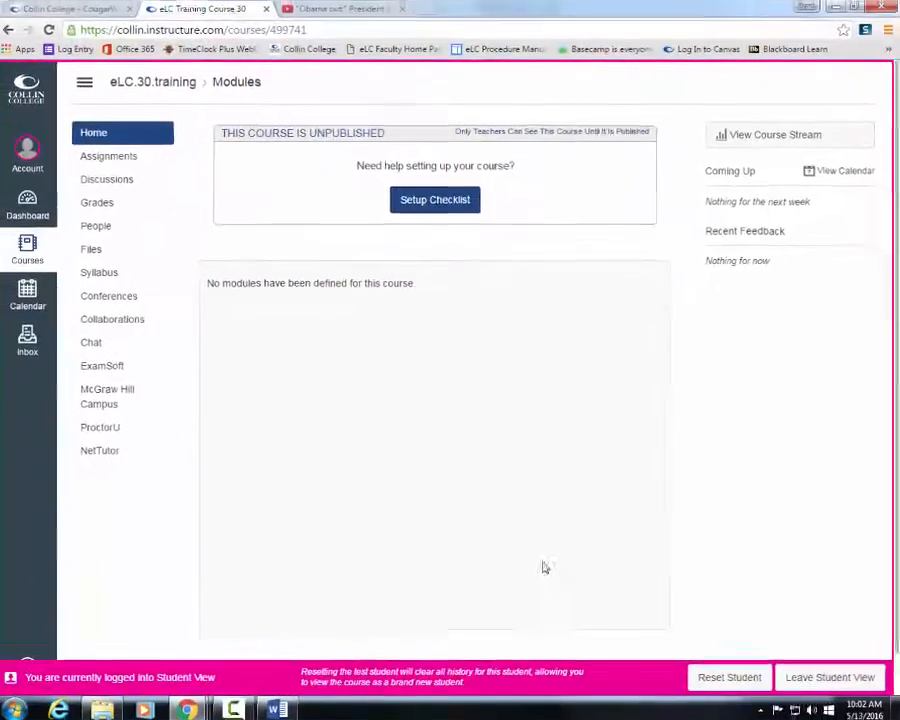
# Leave Student View and publish the Week 1 module on the course home page.
pyautogui.click(820, 676)
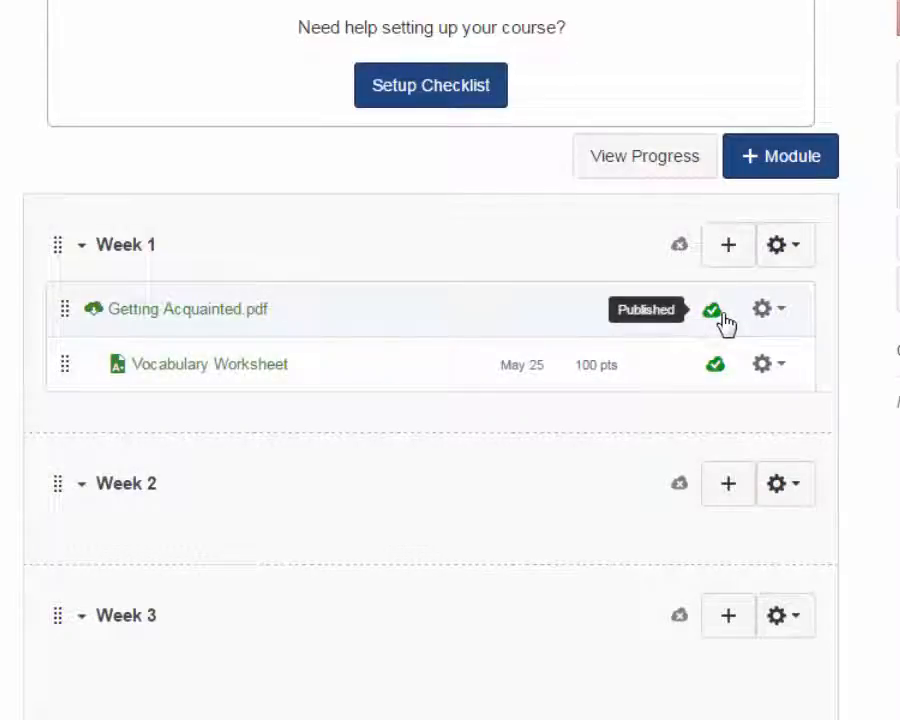
pyautogui.click(677, 248)
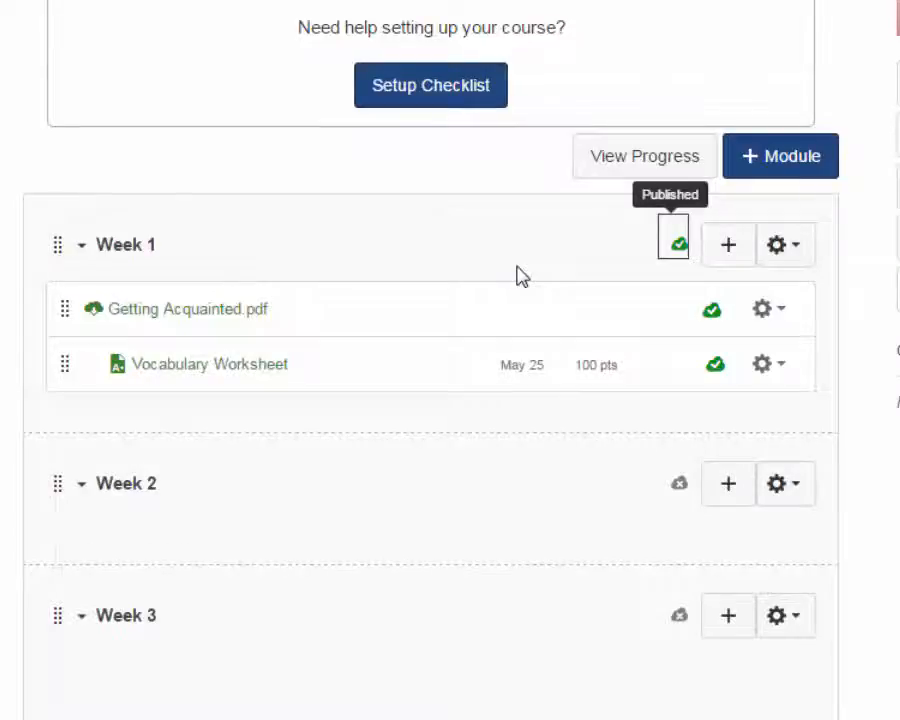
# Preview the Vocabulary Worksheet in Student View, play and pause its embedded video, then leave Student View.
pyautogui.click(46, 700)
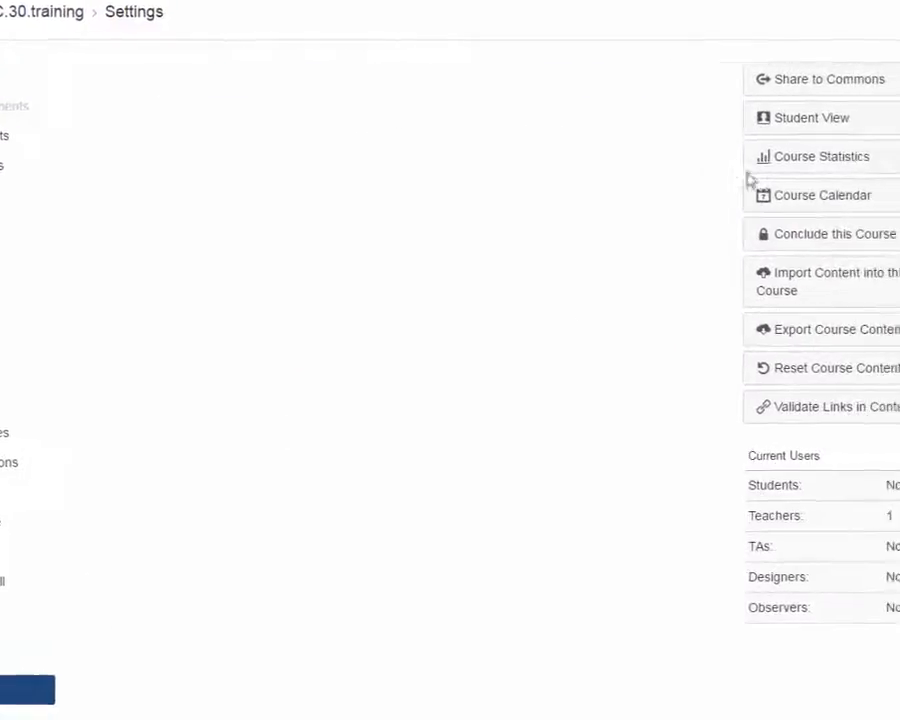
pyautogui.click(780, 118)
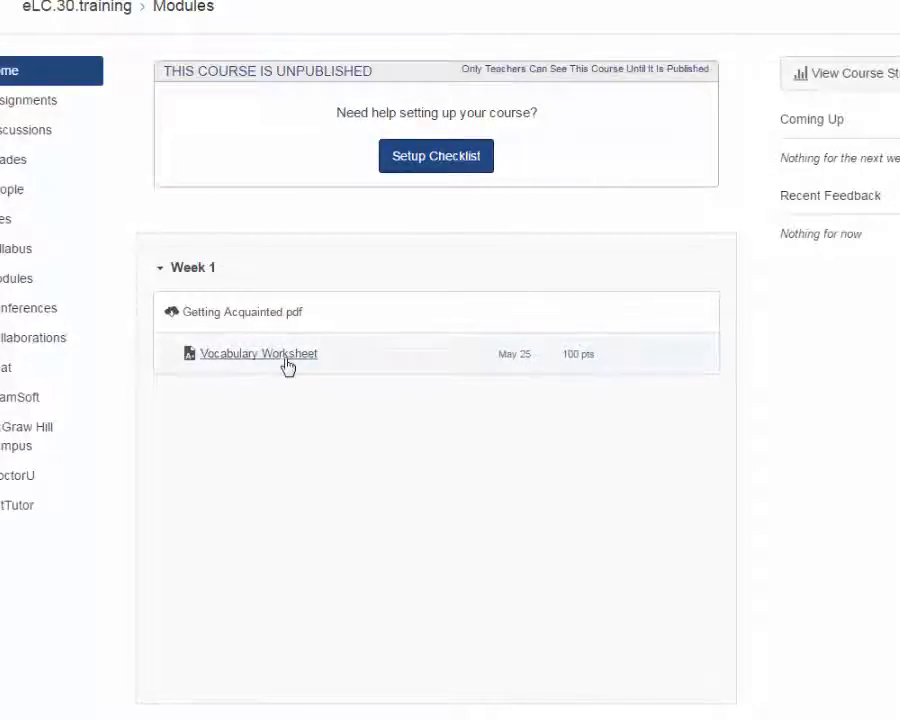
pyautogui.click(286, 362)
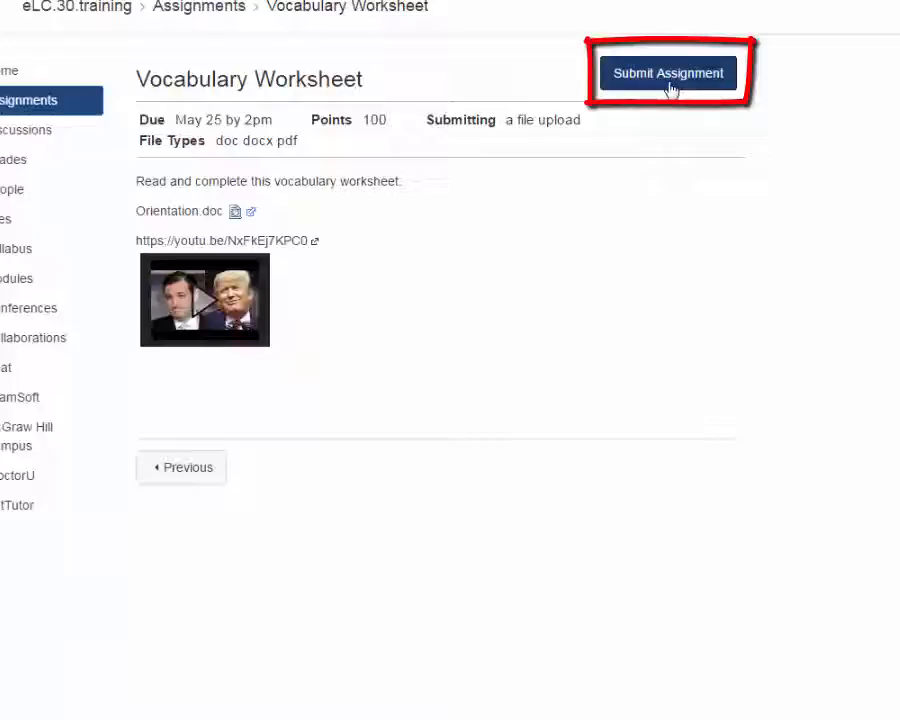
pyautogui.click(201, 306)
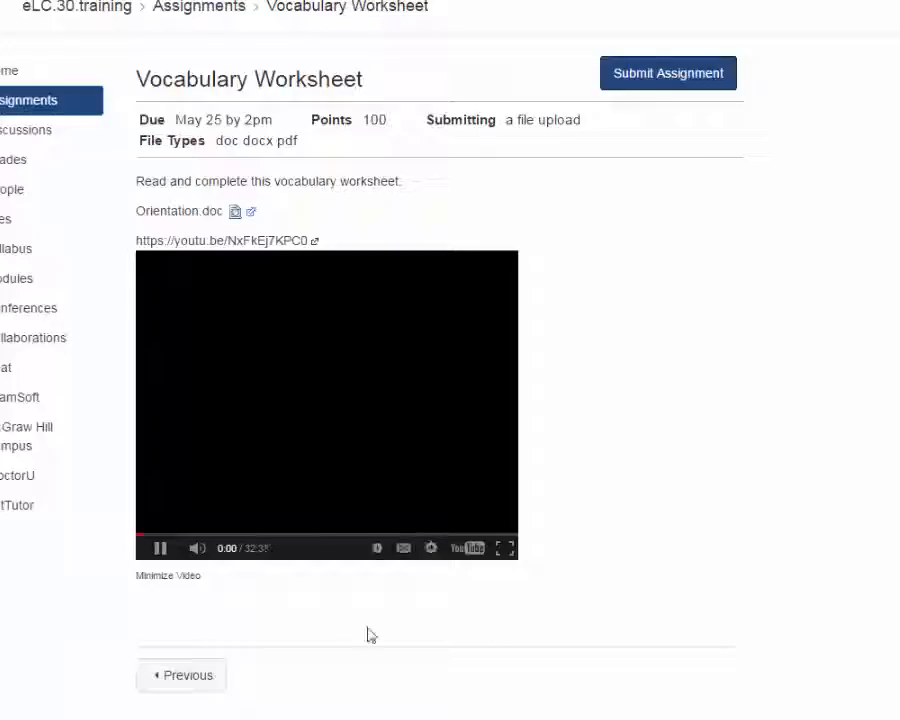
pyautogui.click(160, 549)
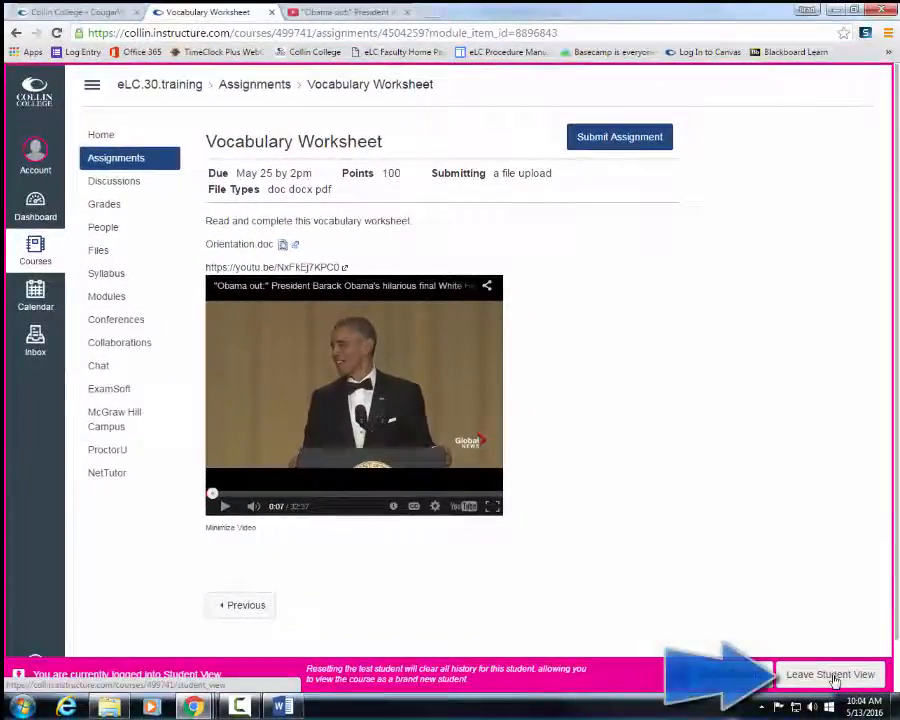
pyautogui.click(834, 678)
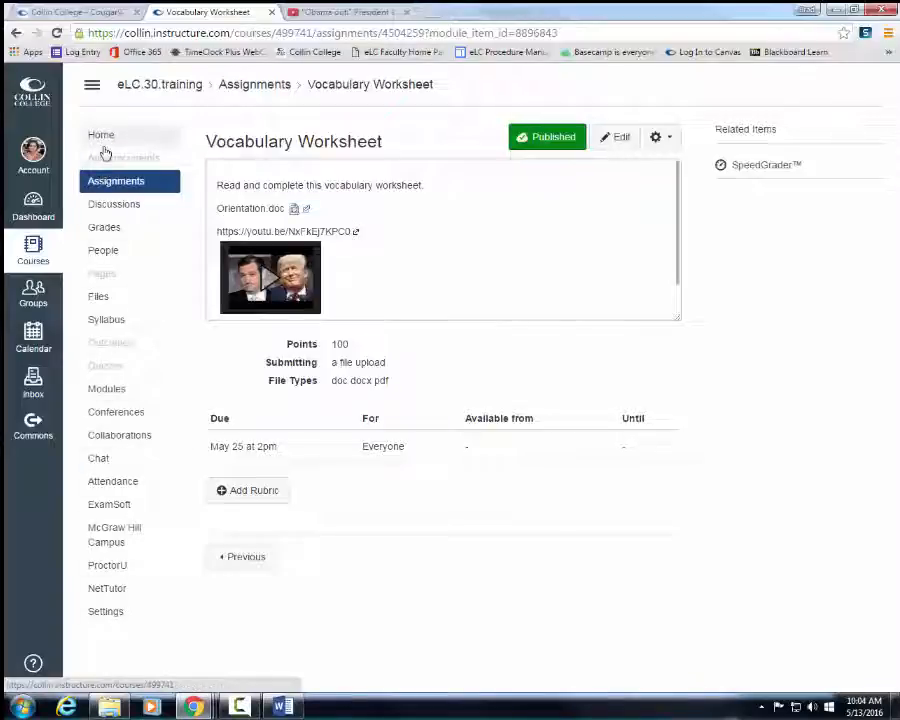
# Reopen Student View from the course settings, view the Assignments page as a student, and leave Student View.
pyautogui.click(112, 613)
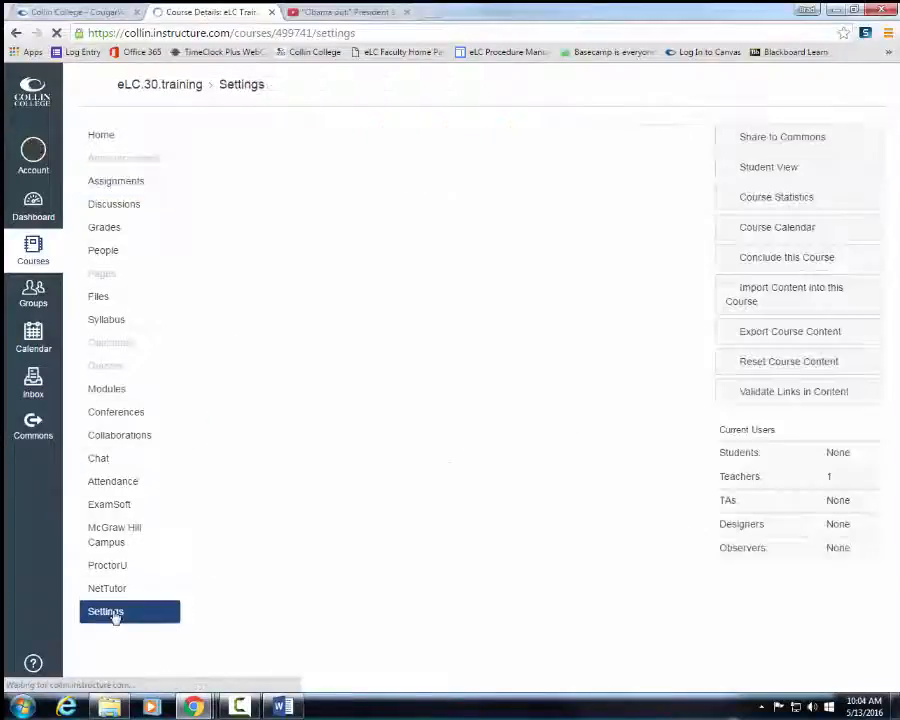
pyautogui.click(760, 168)
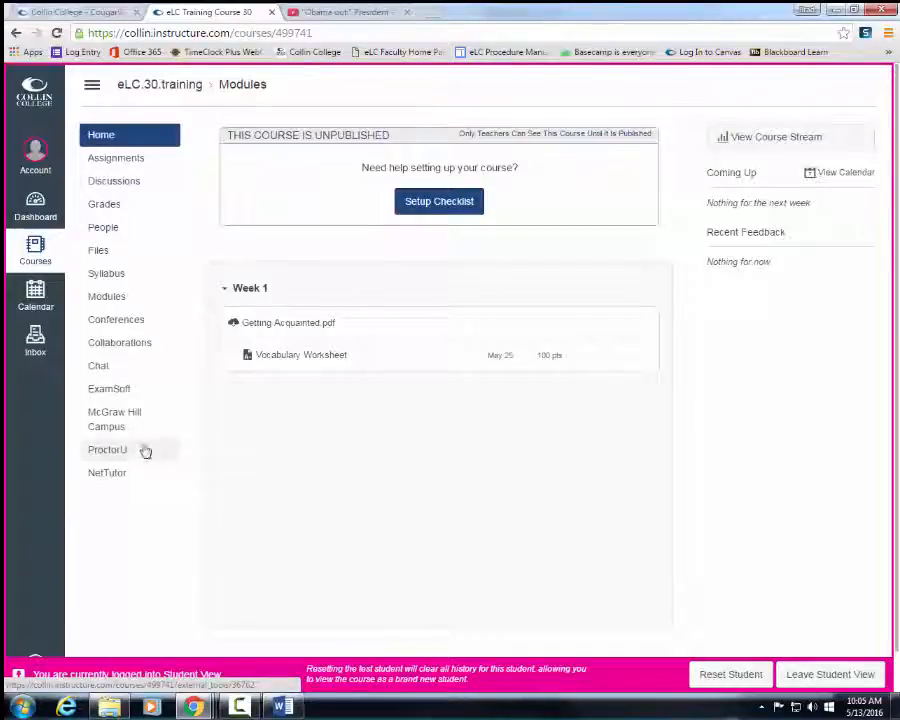
pyautogui.click(118, 166)
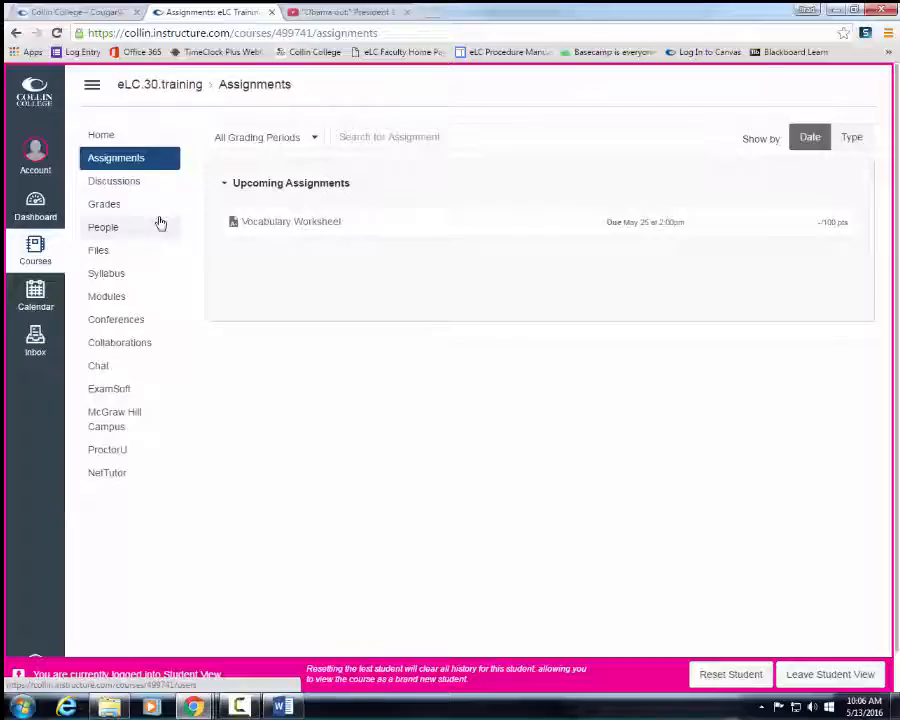
pyautogui.click(846, 682)
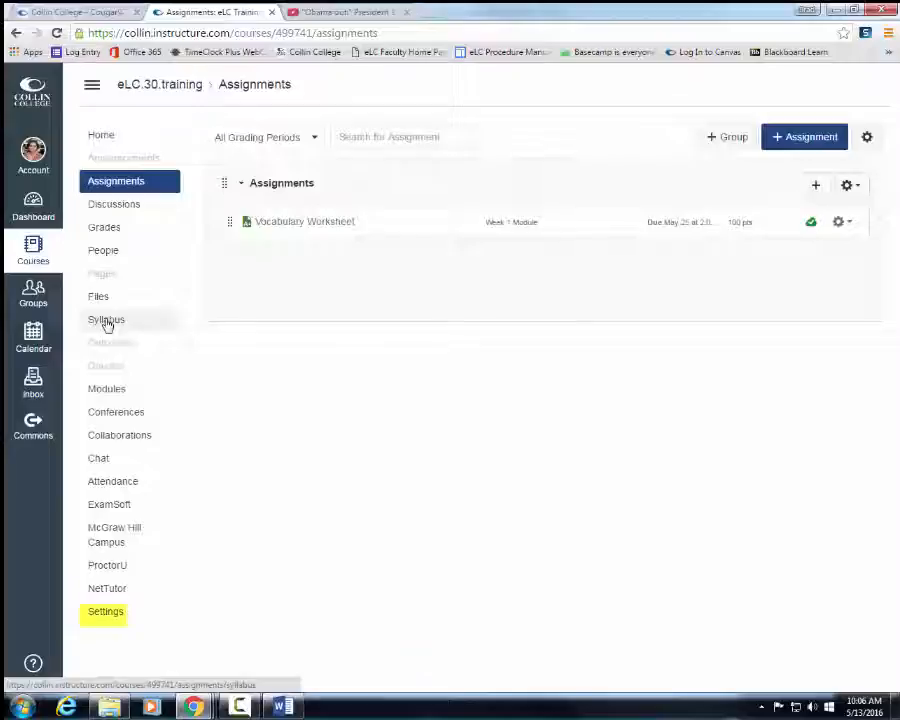
# In the course navigation settings, move NetTutor, ProctorU, McGraw Hill Campus and ExamSoft to the items hidden from students.
pyautogui.click(104, 615)
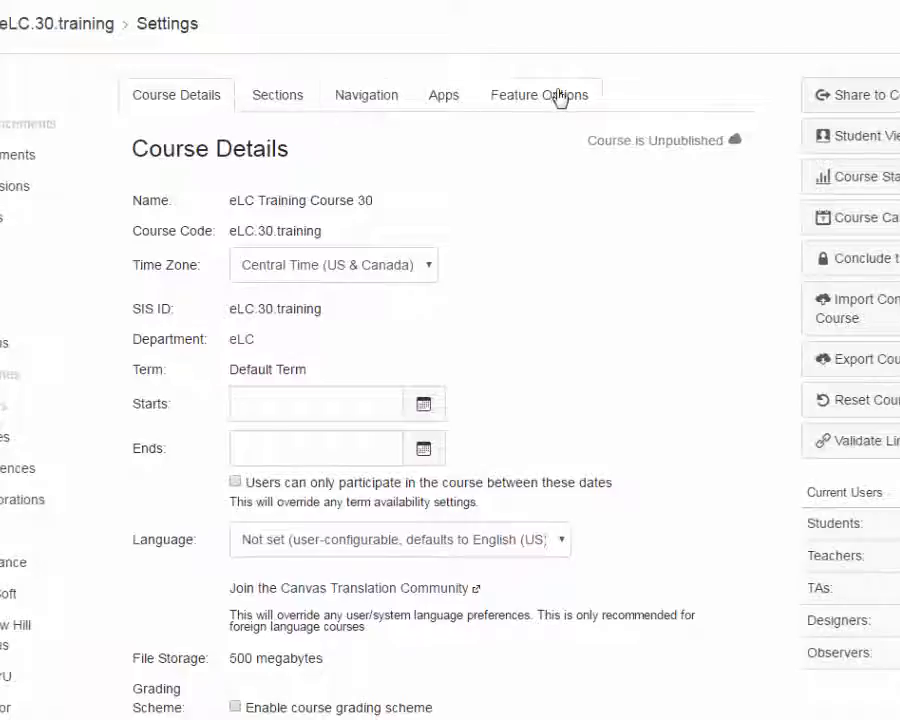
pyautogui.click(368, 100)
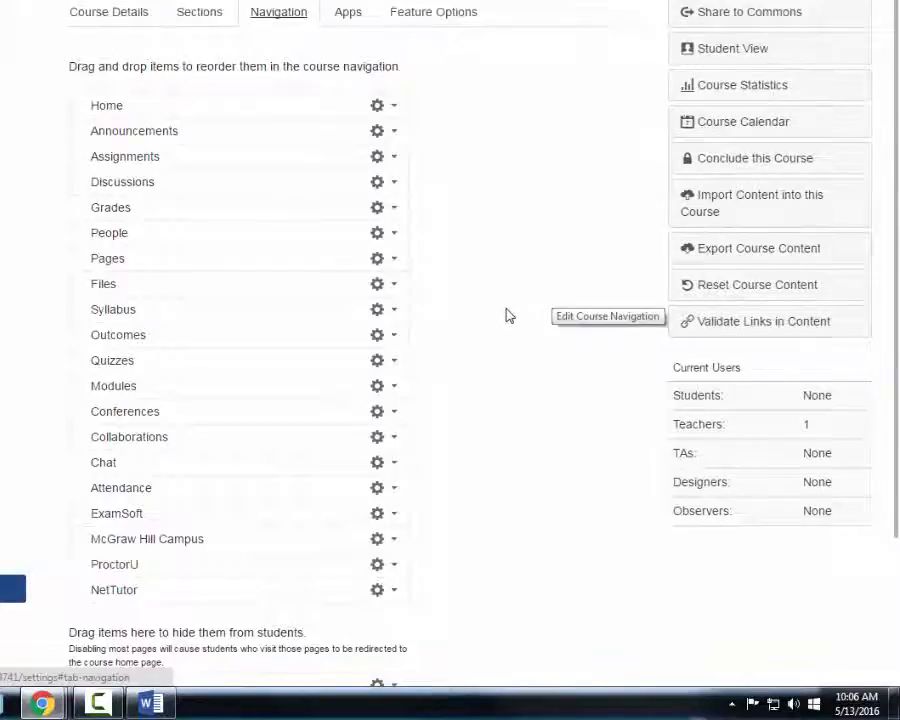
pyautogui.scroll(-3, 440, 380)
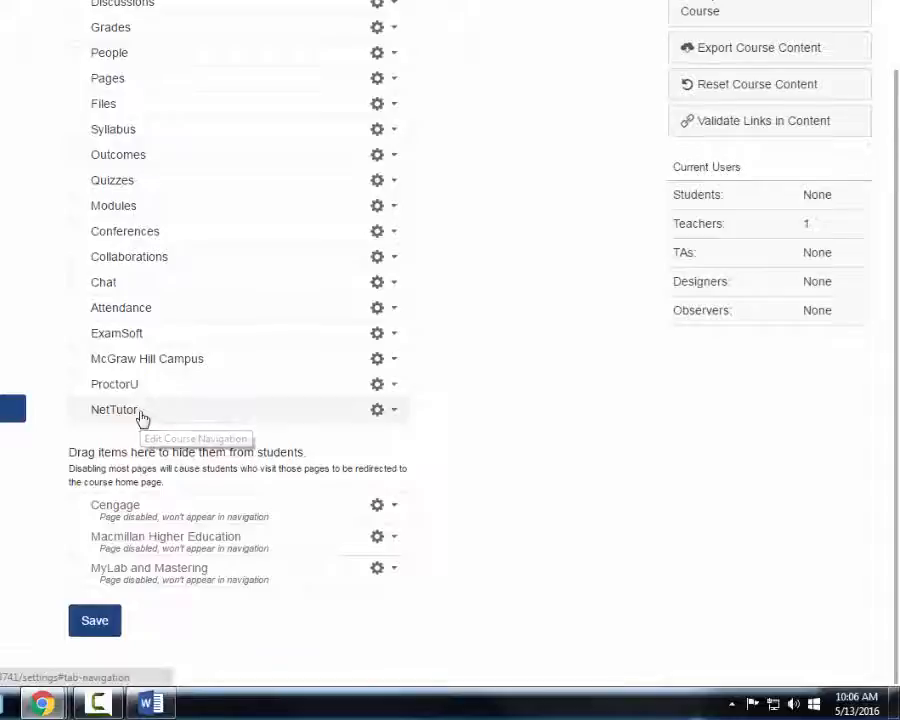
pyautogui.moveTo(142, 418); pyautogui.dragTo(144, 545)
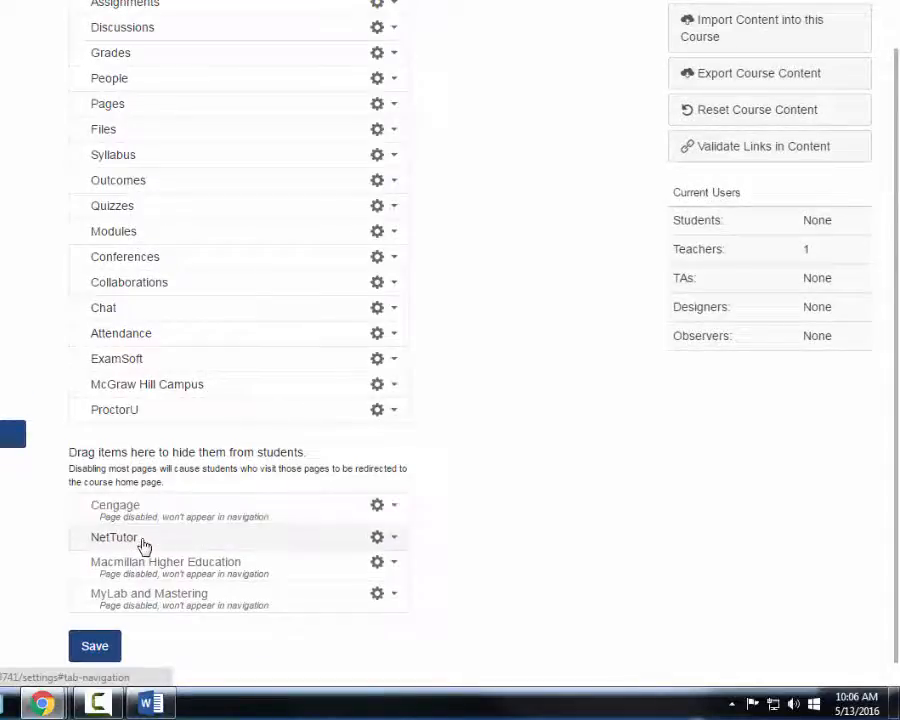
pyautogui.moveTo(140, 409); pyautogui.dragTo(144, 474)
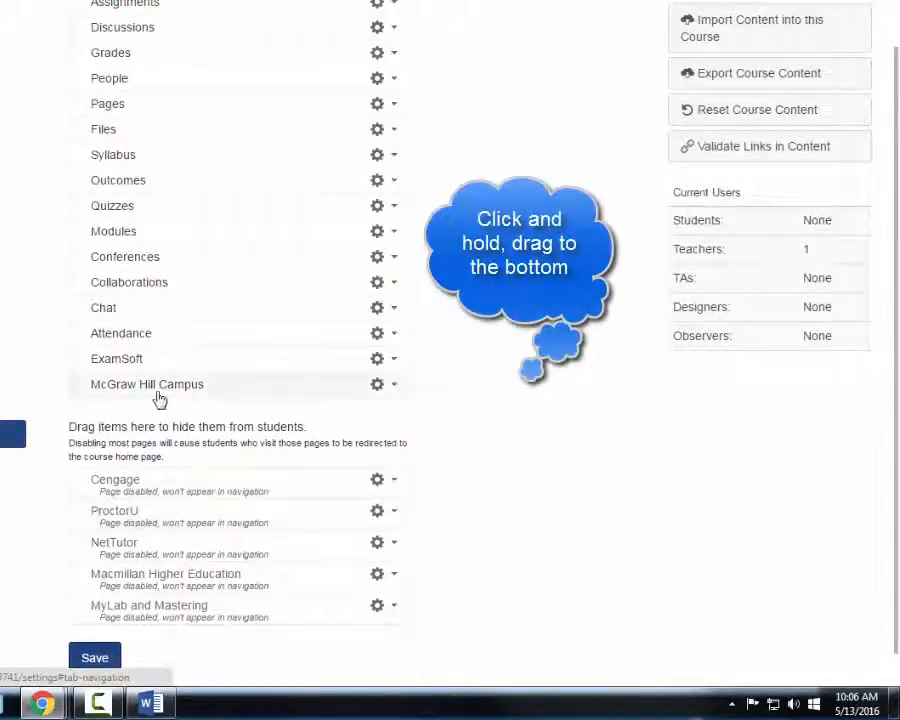
pyautogui.moveTo(158, 393); pyautogui.dragTo(163, 480)
pyautogui.moveTo(155, 366); pyautogui.dragTo(157, 455)
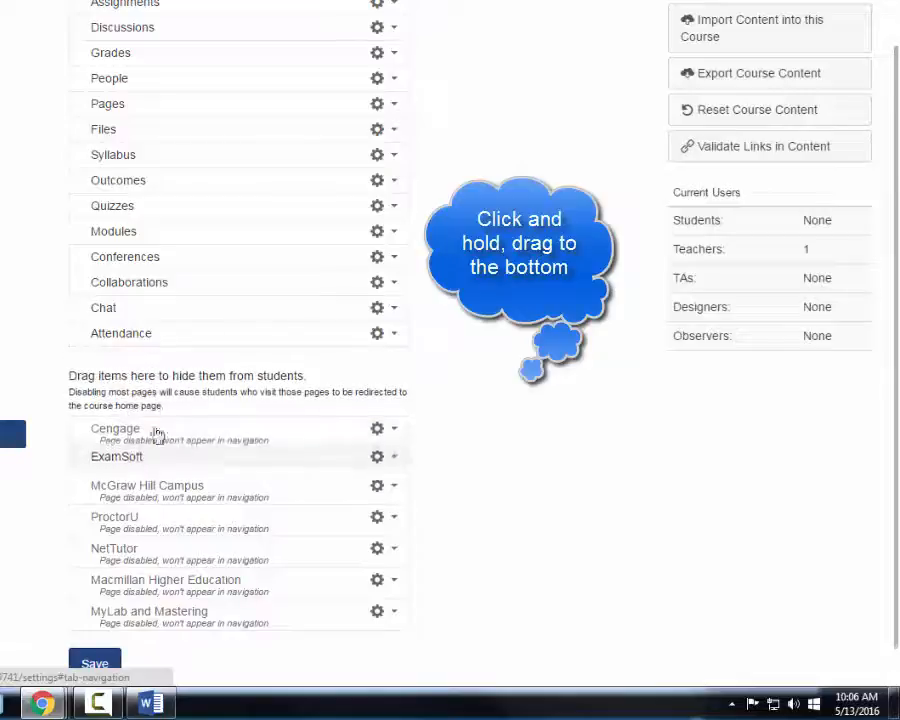
# Move Attendance, Chat, Collaborations and Conferences to the navigation items hidden from students.
pyautogui.moveTo(160, 340); pyautogui.dragTo(144, 412)
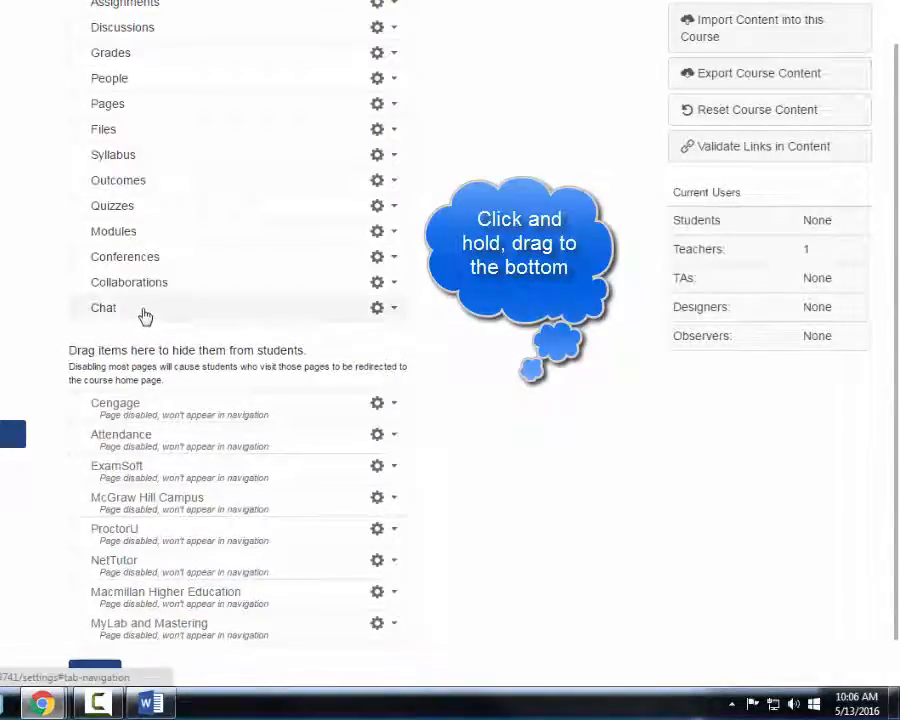
pyautogui.moveTo(145, 316); pyautogui.dragTo(151, 388)
pyautogui.moveTo(157, 287); pyautogui.dragTo(161, 390)
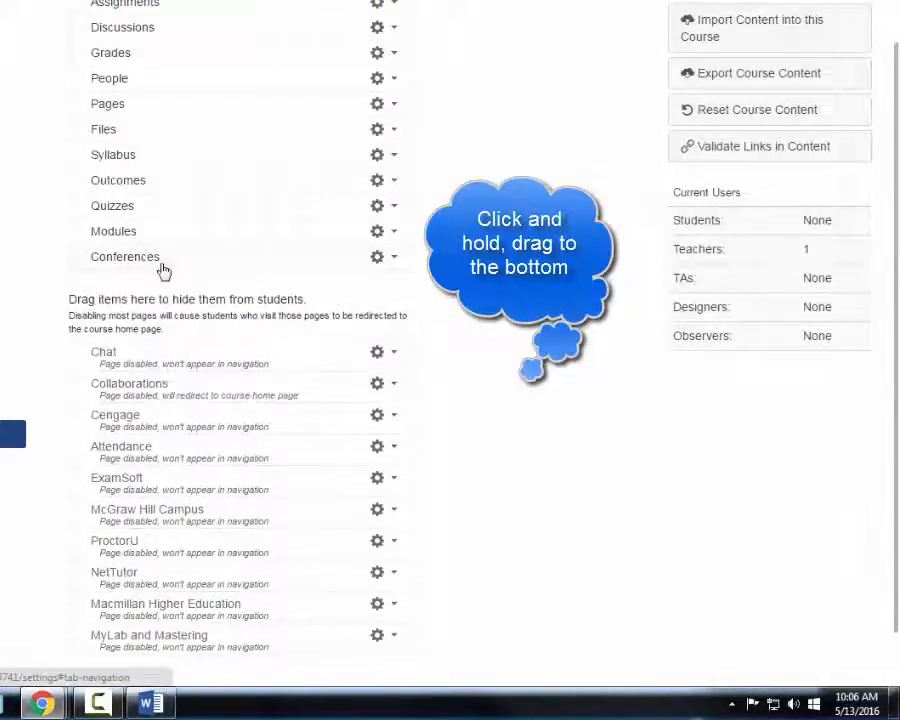
pyautogui.moveTo(163, 262); pyautogui.dragTo(115, 330)
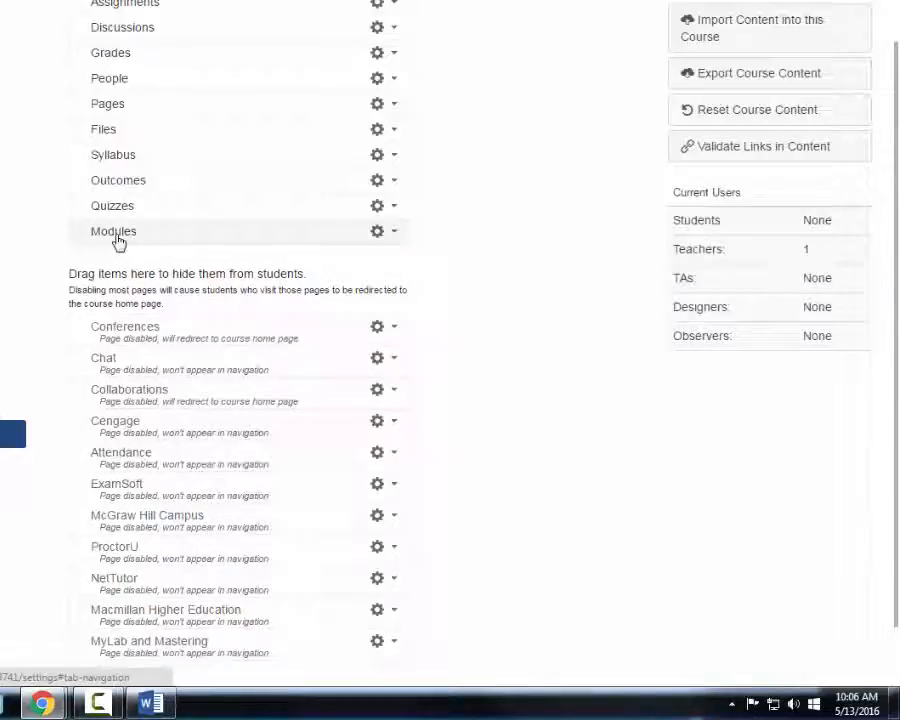
# Move Quizzes, Outcomes, Files, Pages, Discussions and Assignments to the navigation items hidden from students.
pyautogui.moveTo(129, 221); pyautogui.dragTo(157, 339)
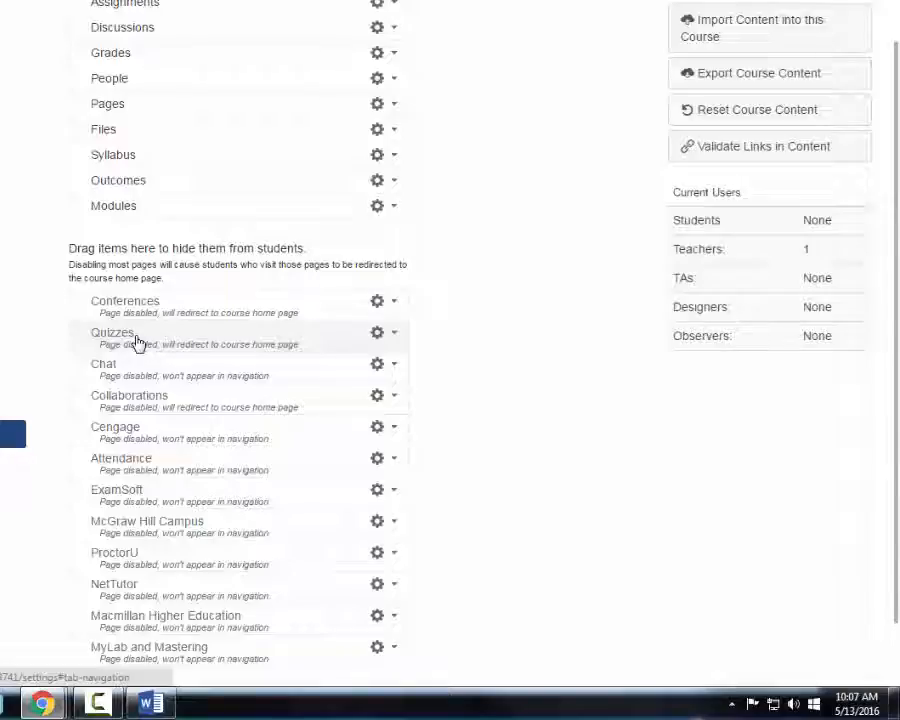
pyautogui.scroll(1, 124, 216)
pyautogui.moveTo(124, 216); pyautogui.dragTo(130, 344)
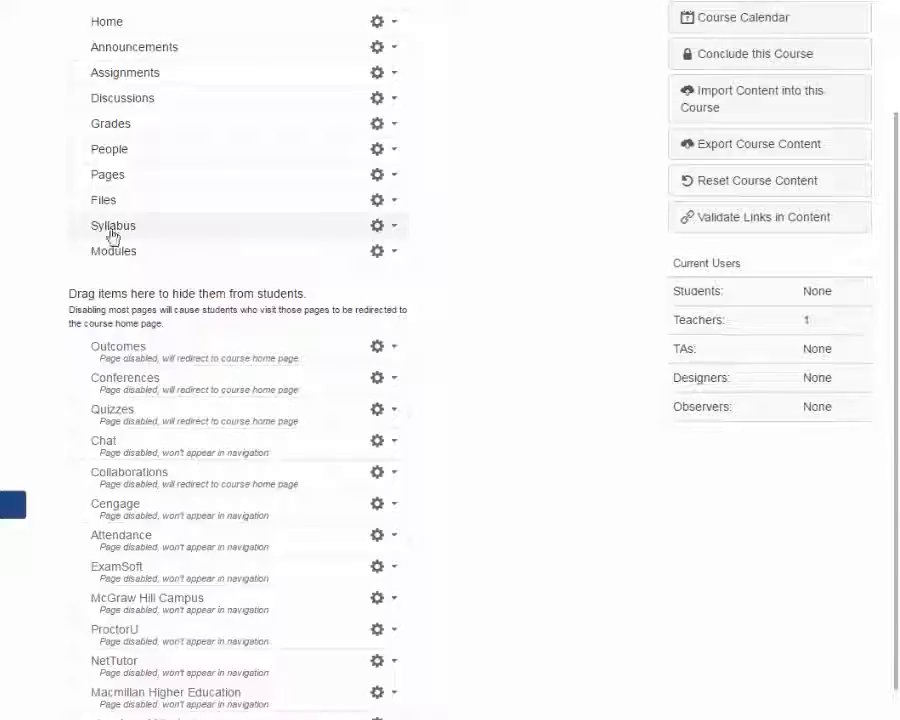
pyautogui.moveTo(119, 204); pyautogui.dragTo(147, 342)
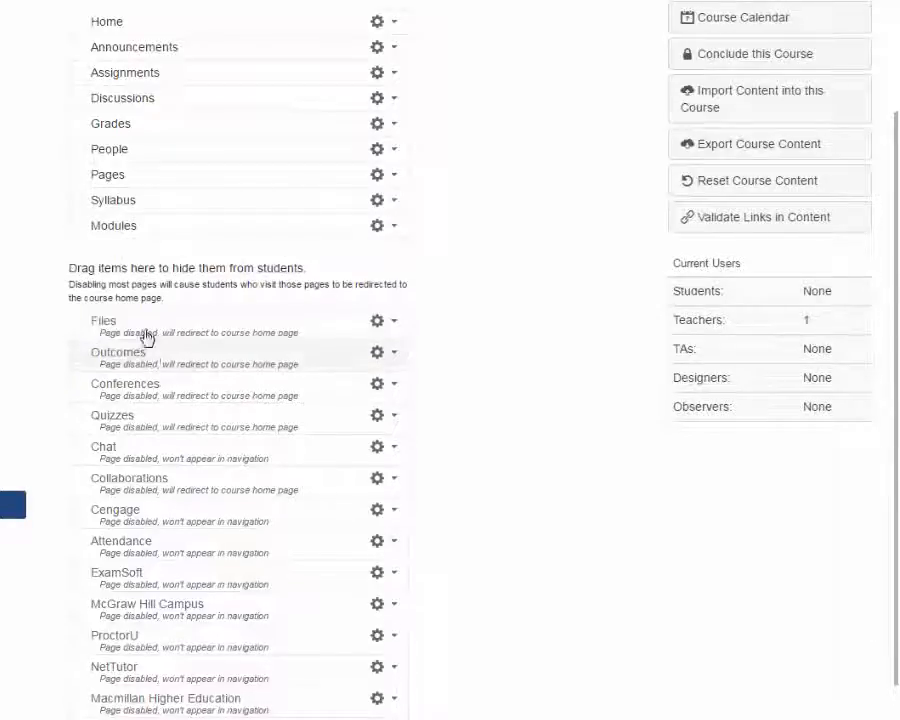
pyautogui.moveTo(111, 180); pyautogui.dragTo(185, 311)
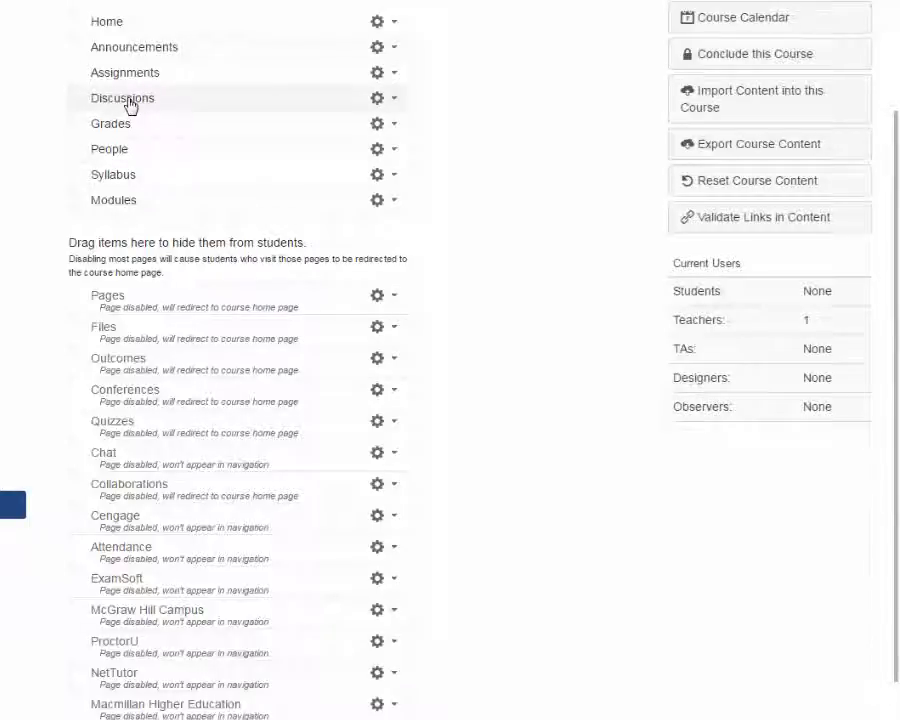
pyautogui.moveTo(131, 106); pyautogui.dragTo(154, 296)
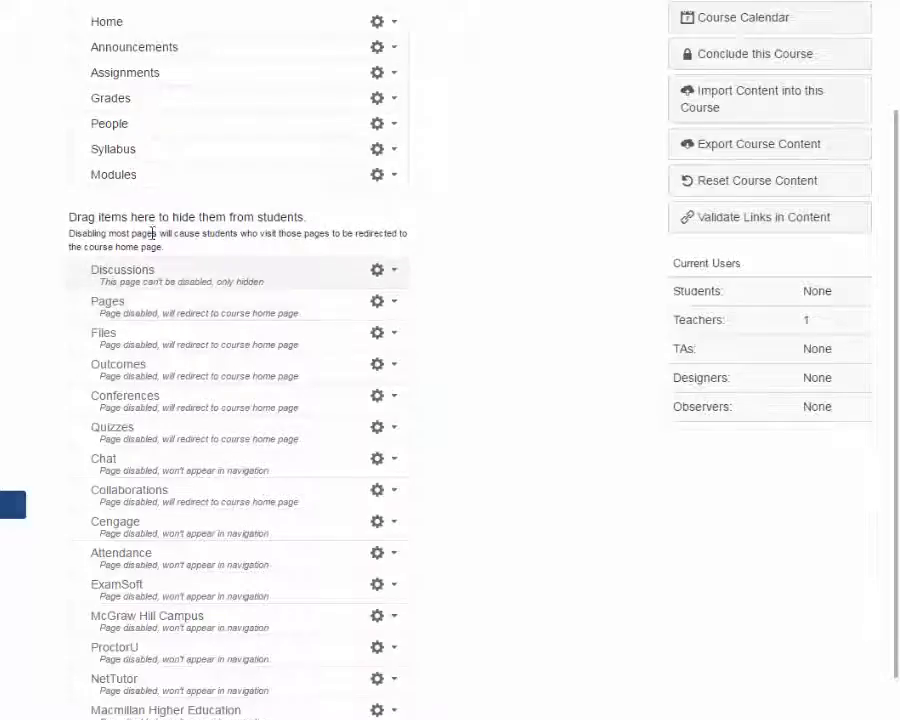
pyautogui.moveTo(106, 75); pyautogui.dragTo(150, 262)
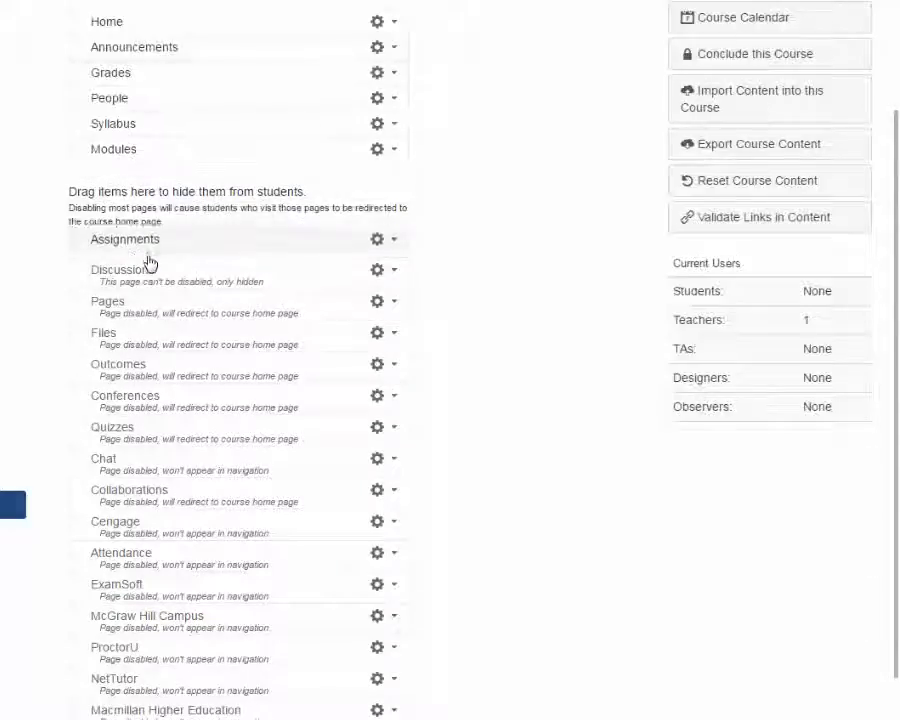
pyautogui.scroll(1, 154, 138)
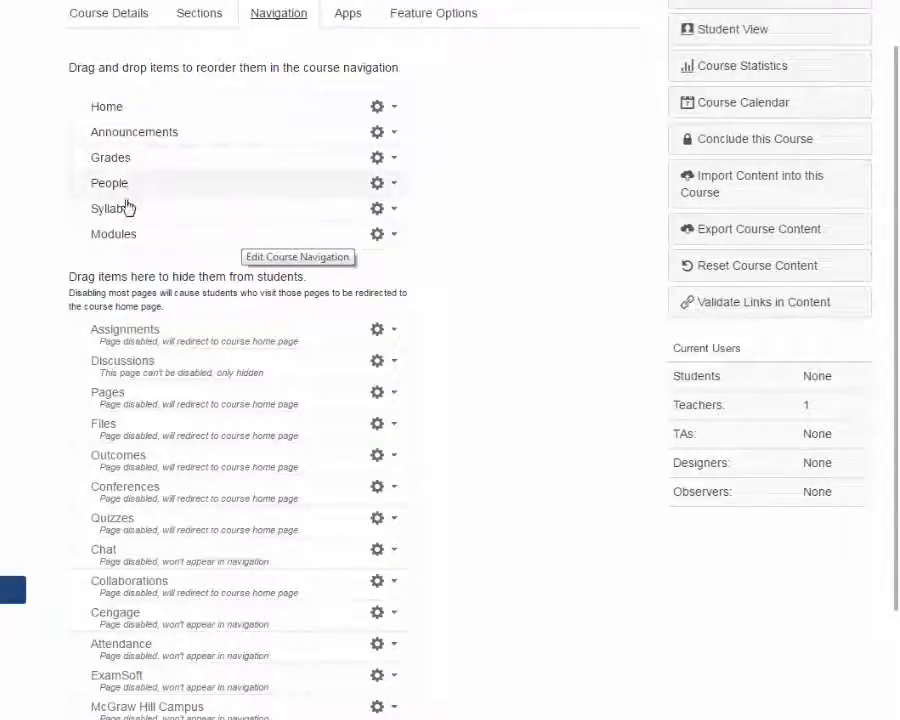
# Reorder the course navigation so Modules follows Home and Syllabus follows Modules, and save the navigation changes.
pyautogui.moveTo(122, 235); pyautogui.dragTo(116, 132)
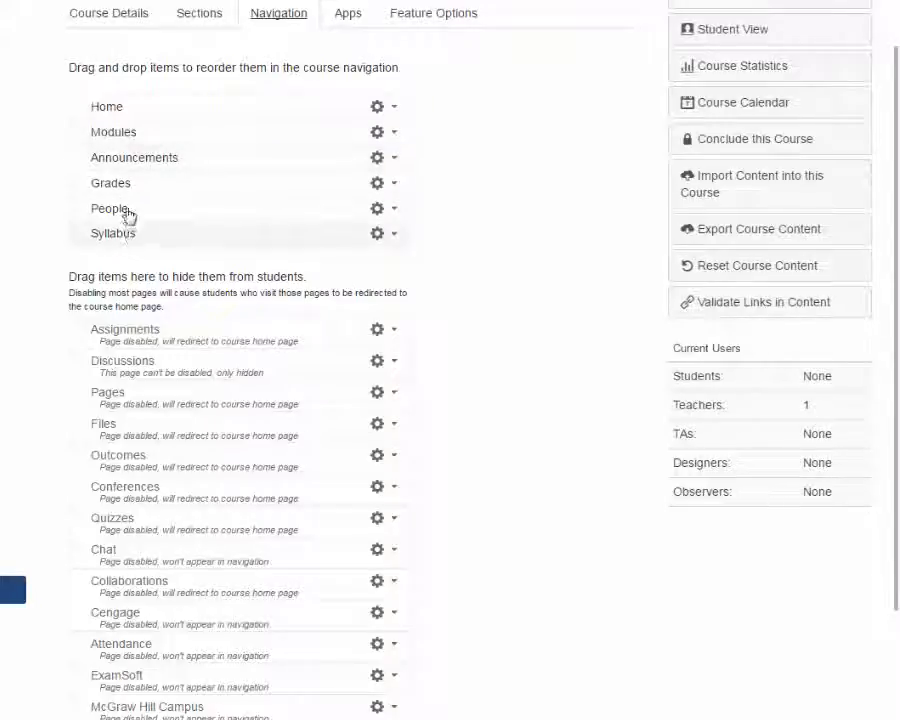
pyautogui.moveTo(127, 225); pyautogui.dragTo(122, 158)
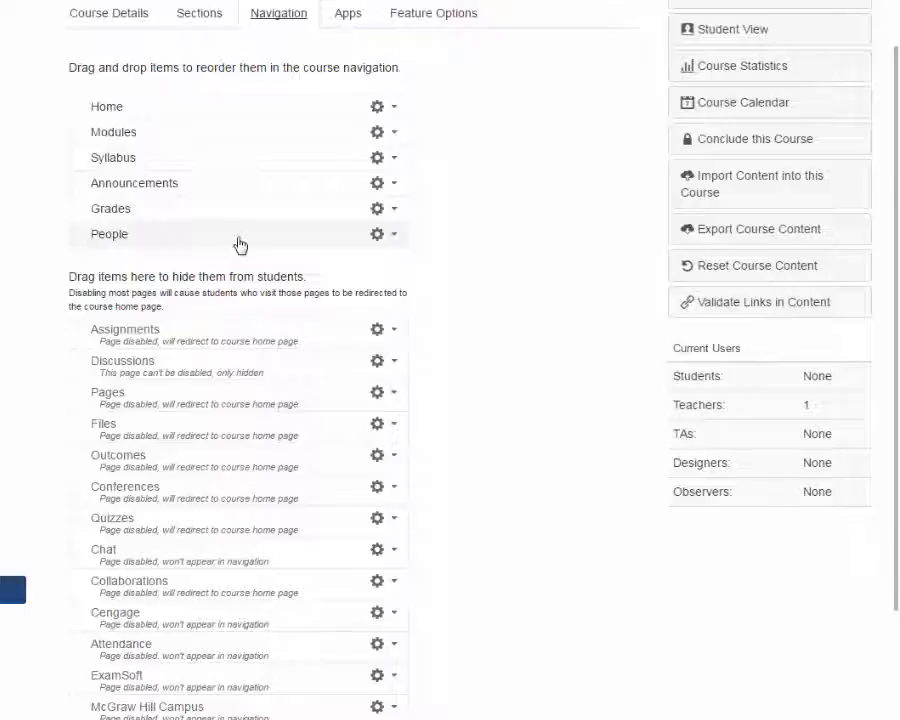
pyautogui.scroll(-3, 242, 246)
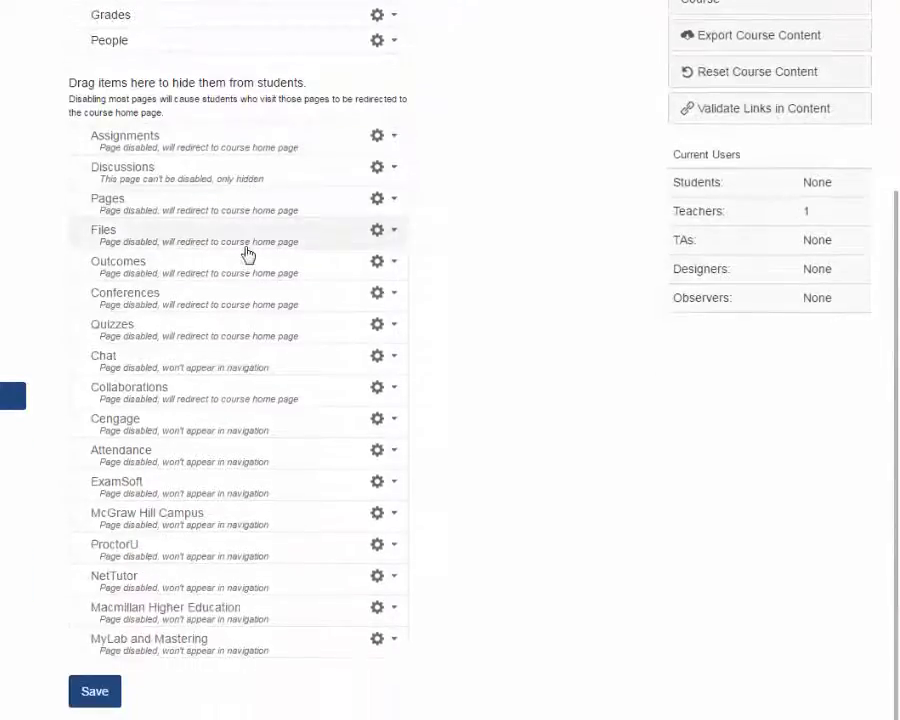
pyautogui.click(99, 696)
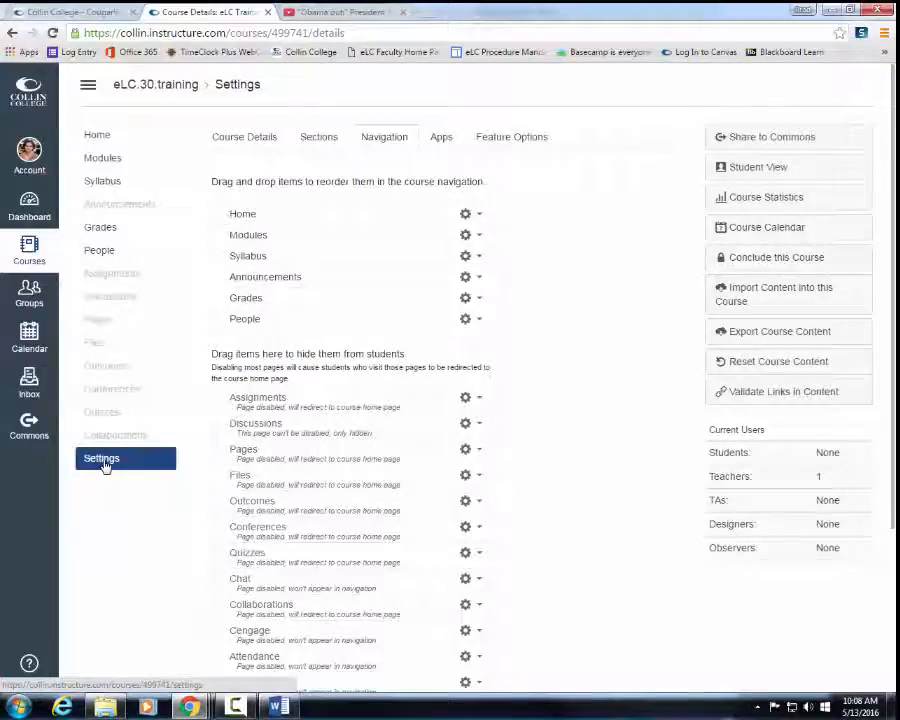
# Check the course home page in Student View, leave it, and review the Course Setup Checklist before returning to the course.
pyautogui.click(755, 175)
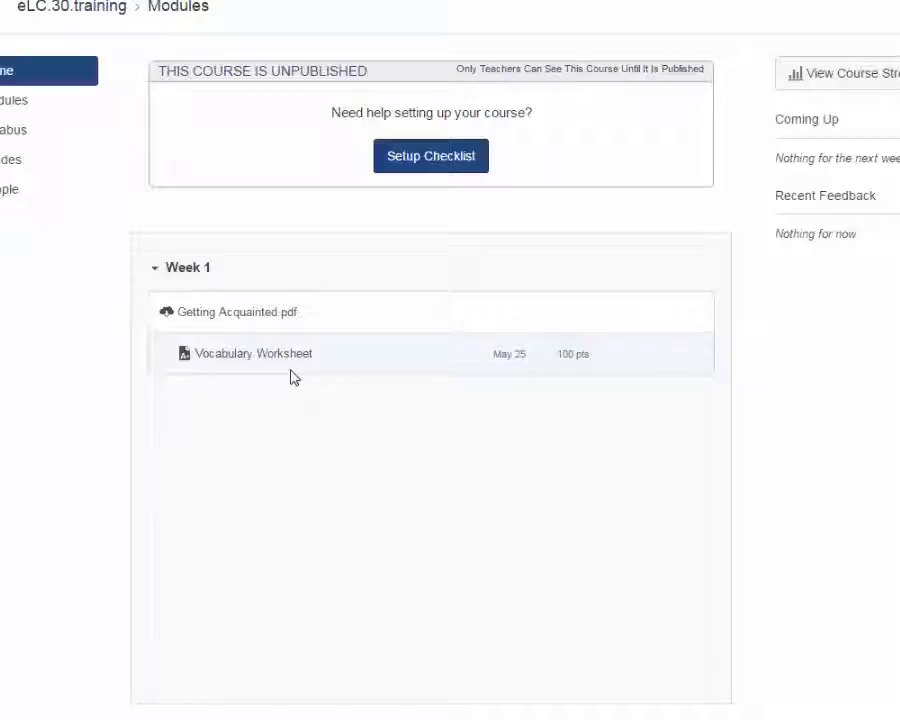
pyautogui.click(828, 678)
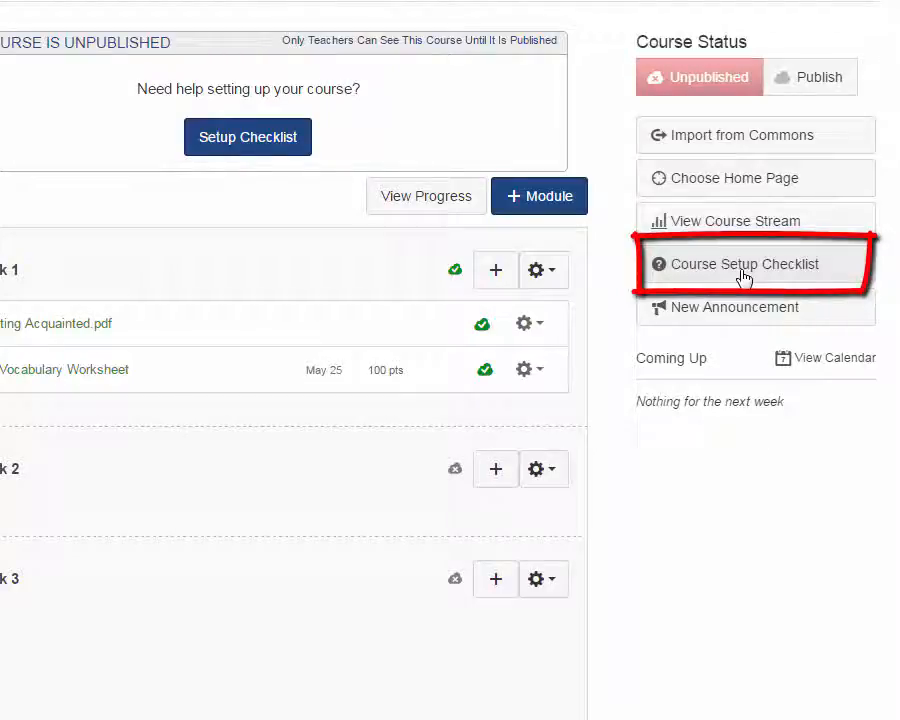
pyautogui.click(743, 266)
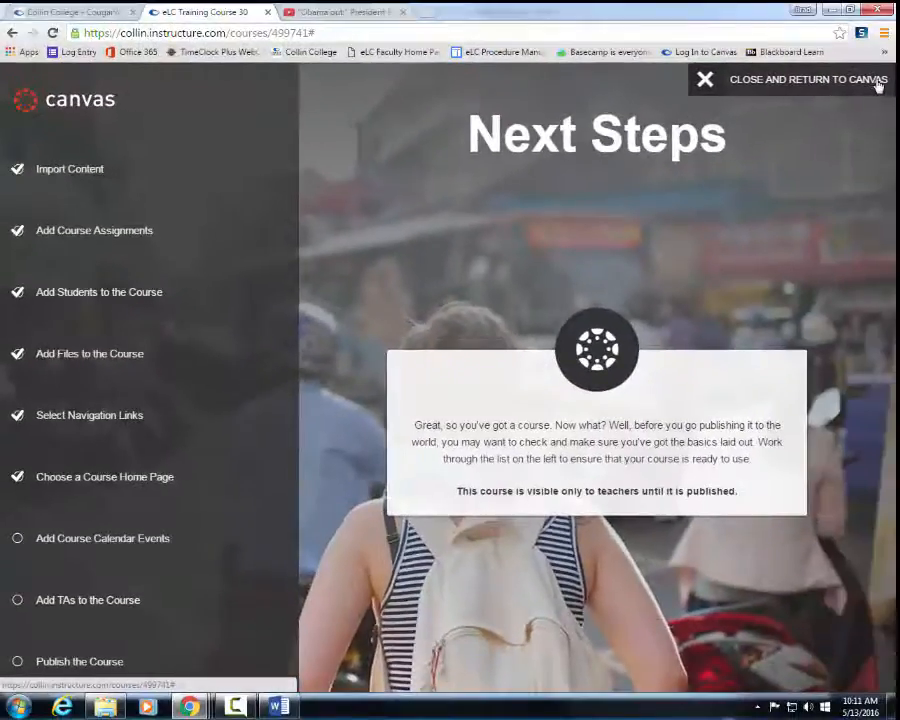
pyautogui.click(876, 84)
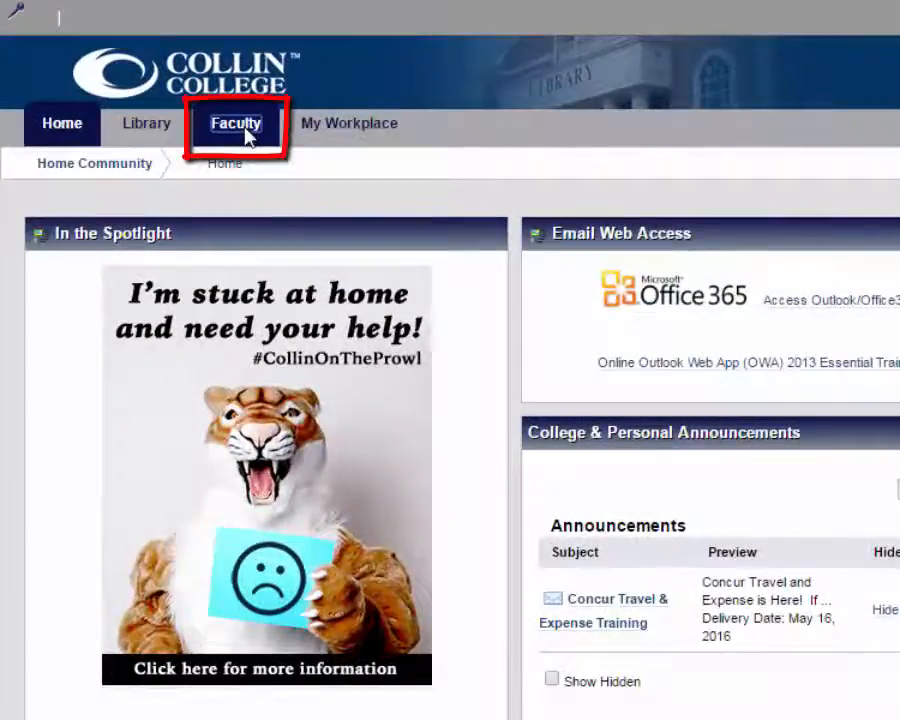
# On the Collin College portal's Faculty page, go through eCollin Learning Centers and Workshops & Events to the May & June Workshop Registration form.
pyautogui.click(247, 137)
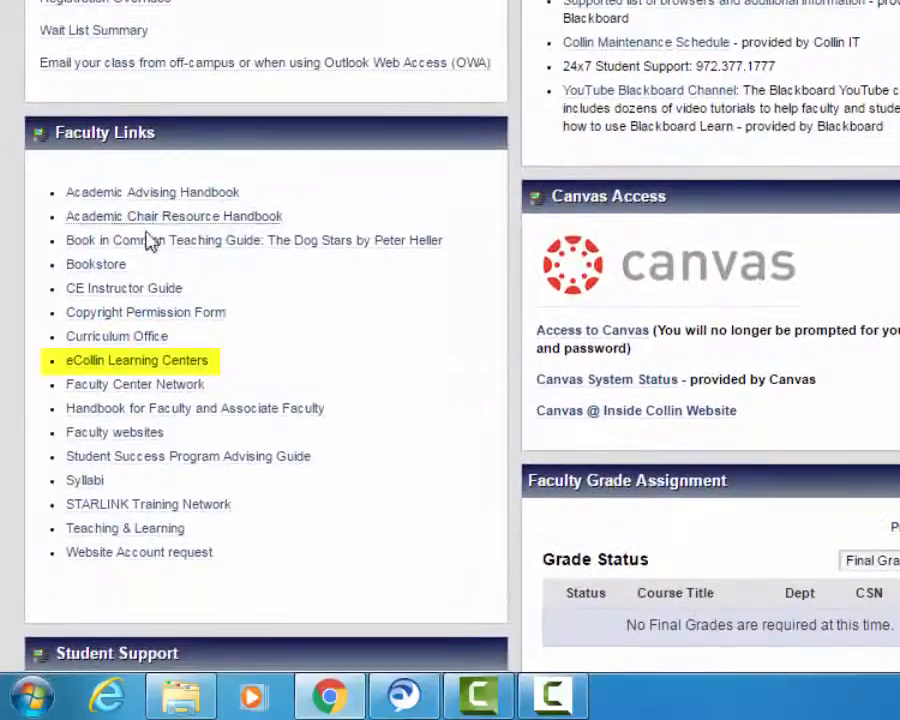
pyautogui.click(137, 364)
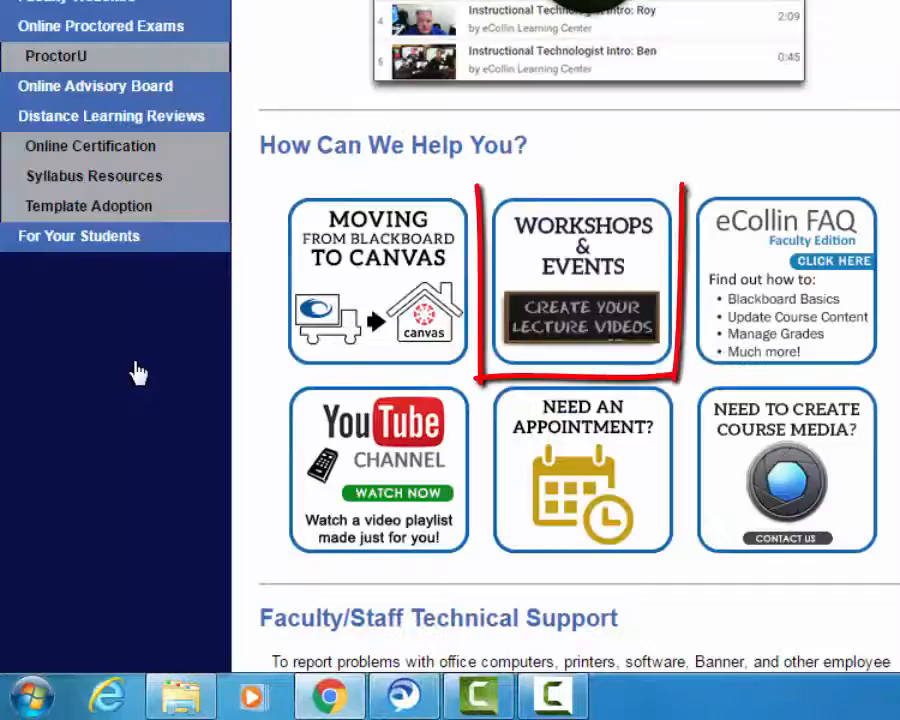
pyautogui.click(556, 263)
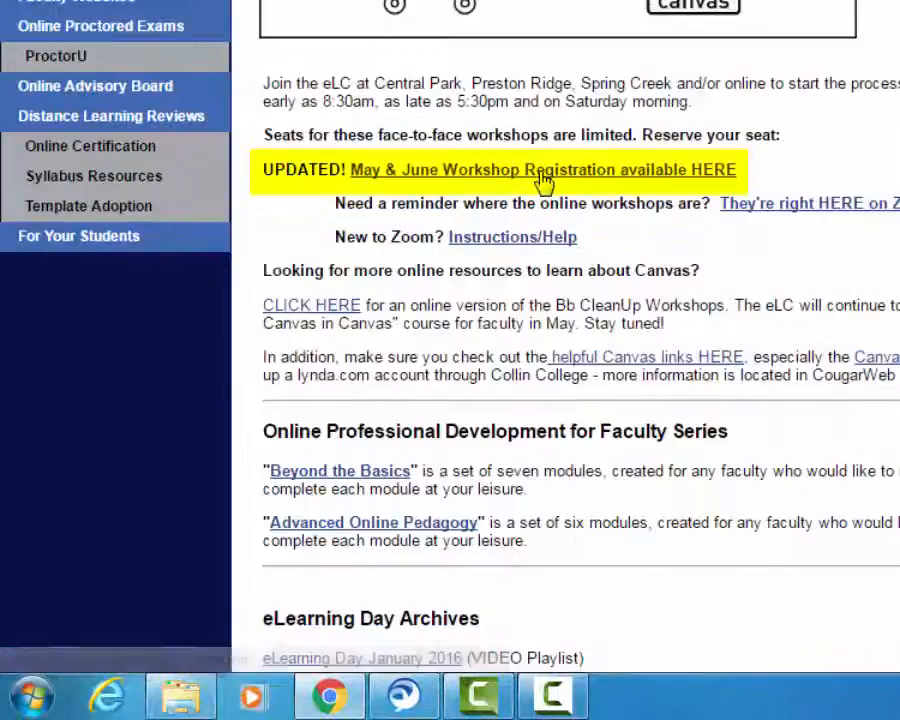
pyautogui.click(543, 180)
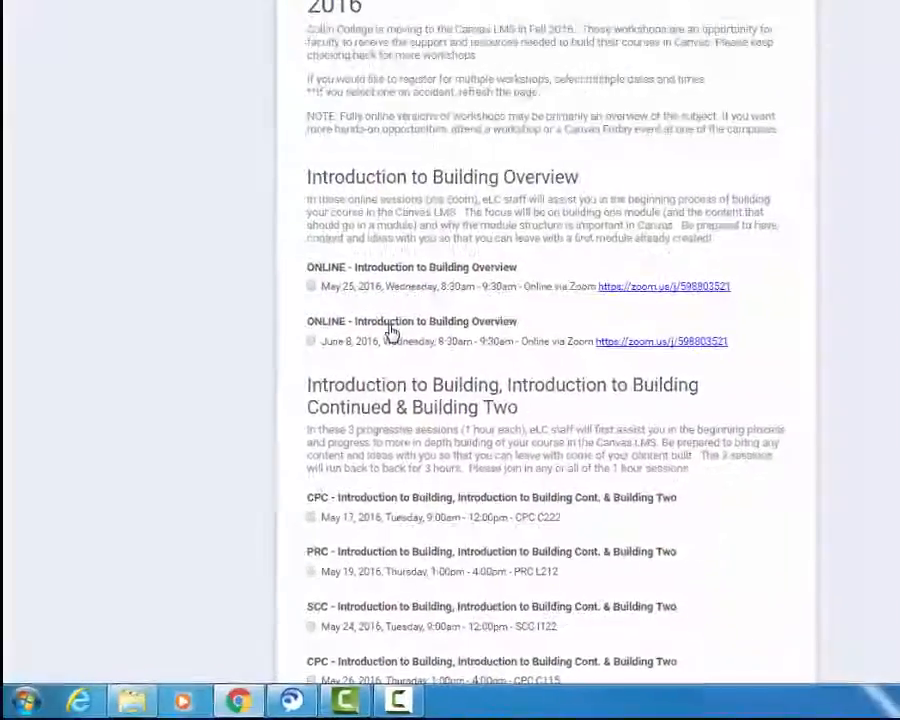